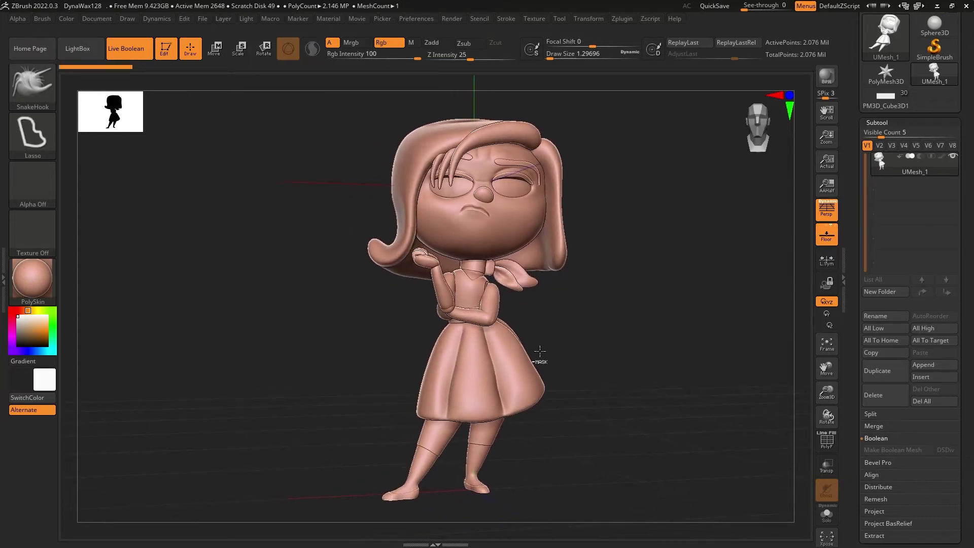
- Set aside the finished girl and load a fresh DynaWax128 sphere from LightBox
mouse_move(540, 351)
ctrl+right_down()
mouse_move(574, 324)
mouse_move(630, 374)
mouse_move(619, 376)
mouse_move(653, 373)
mouse_move(729, 237)
ctrl+right_up()
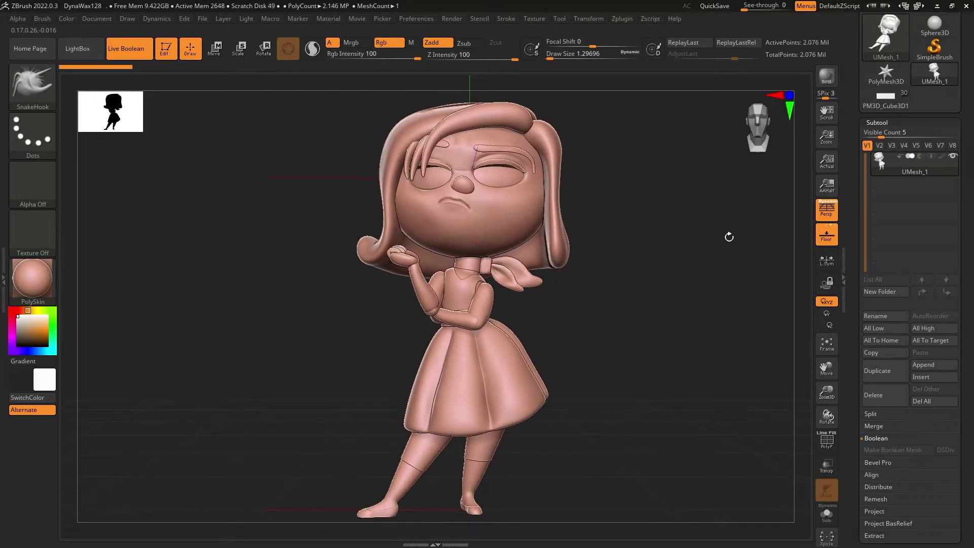
key(comma)
double_click(612, 120)
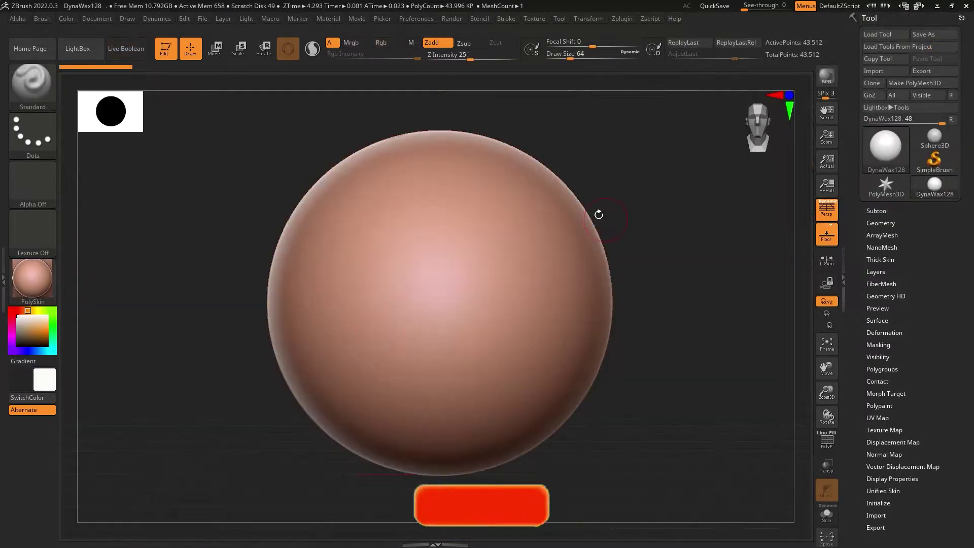
- With SnakeHook active, shrink the neck cylinder to about half size
key(b)
key(s)
key(h)
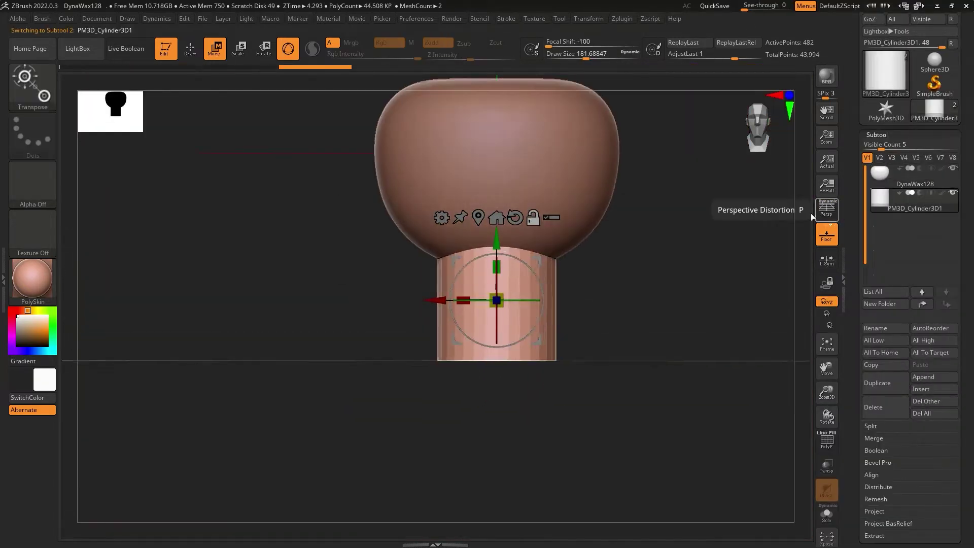
drag(462, 300, 450, 310)
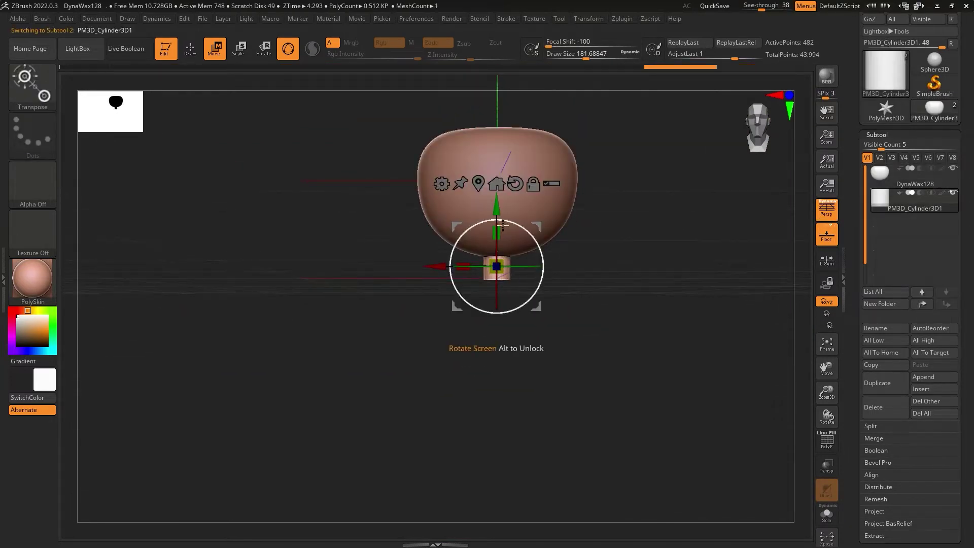
click(97, 18)
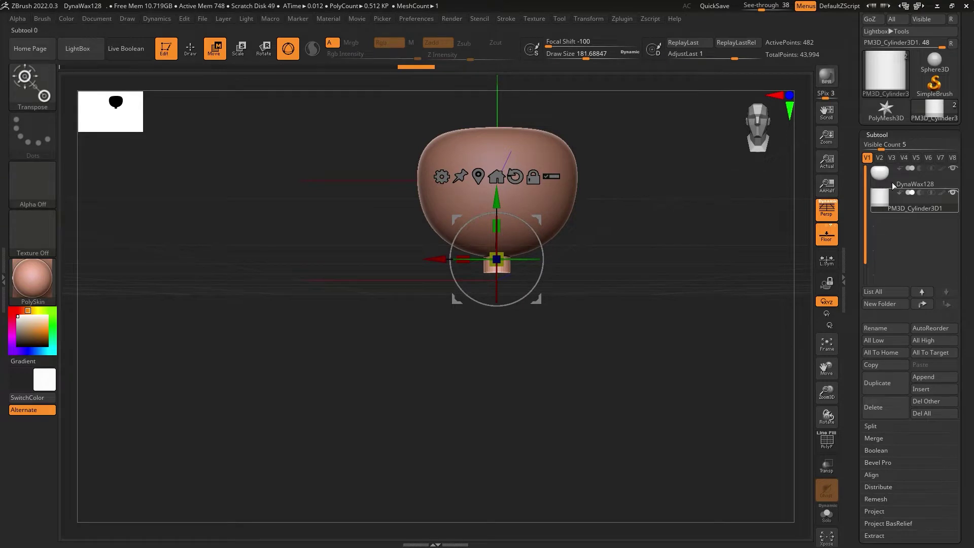
- Insert a sphere, stretch it into an egg, and SnakeHook it into a bent, vase-like torso
click(920, 388)
click(725, 319)
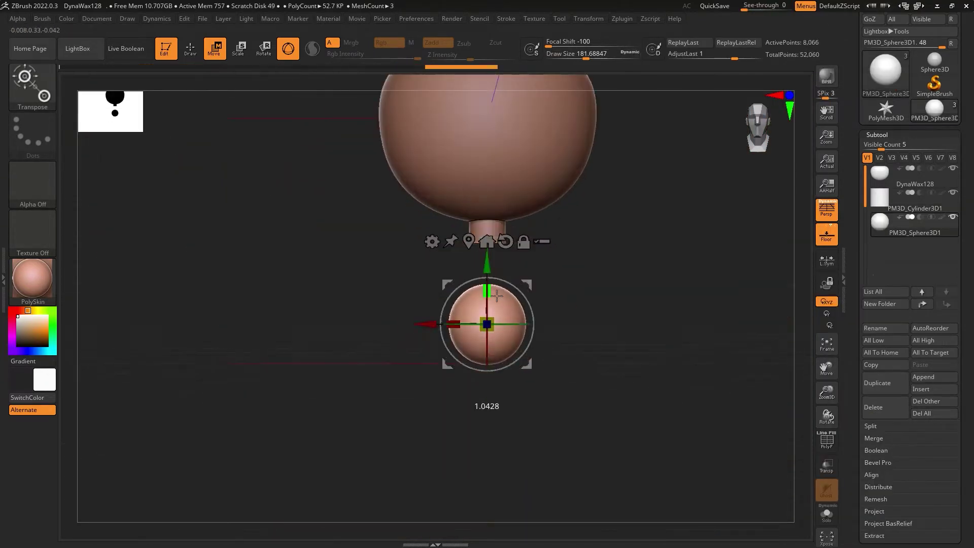
drag(608, 355, 499, 325)
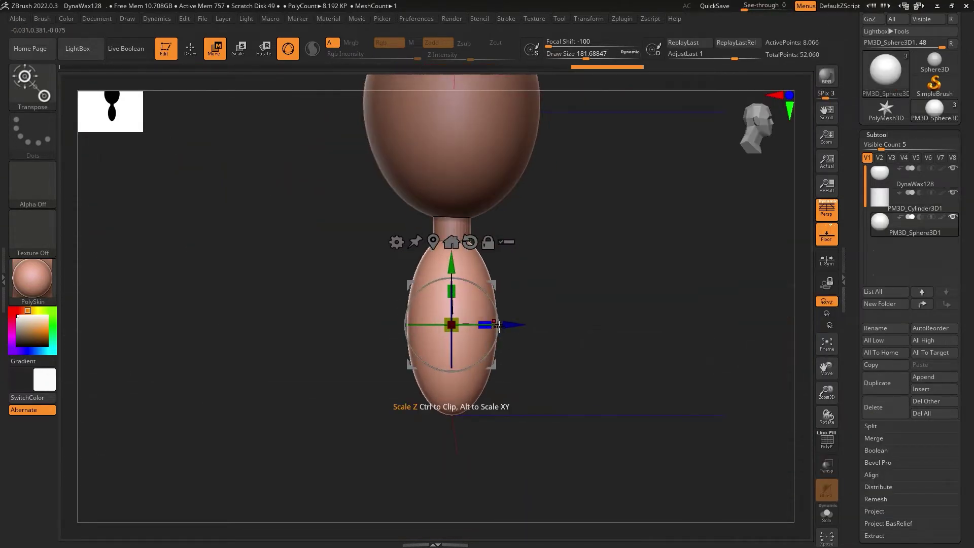
key(b)
key(s)
key(h)
mouse_move(508, 276)
alt+mouse_down()
mouse_move(504, 235)
mouse_move(391, 258)
mouse_move(497, 325)
mouse_move(512, 385)
alt+mouse_up()
drag(583, 396, 488, 406)
mouse_move(456, 355)
shift+mouse_down()
mouse_move(432, 399)
mouse_move(579, 266)
shift+mouse_up()
mouse_move(521, 237)
mouse_down()
mouse_move(550, 218)
mouse_move(516, 381)
mouse_up()
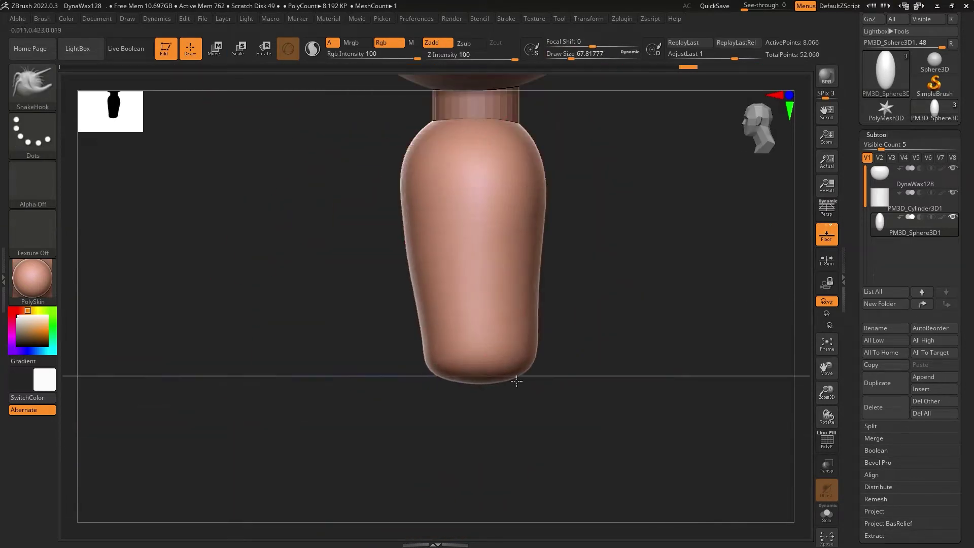
- Frame the whole model, zoom on the torso, and select the neck cylinder
click(127, 18)
key(f)
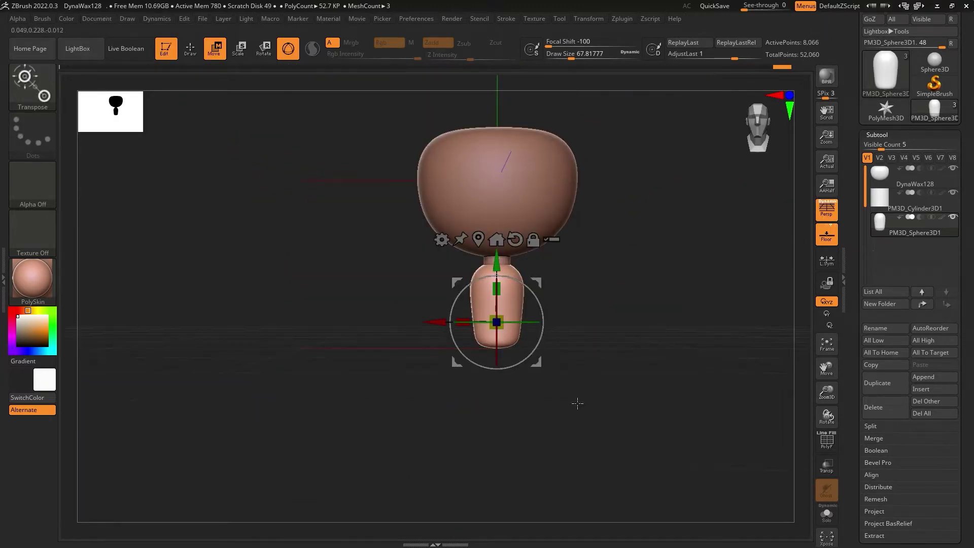
shift+drag(651, 215, 666, 240)
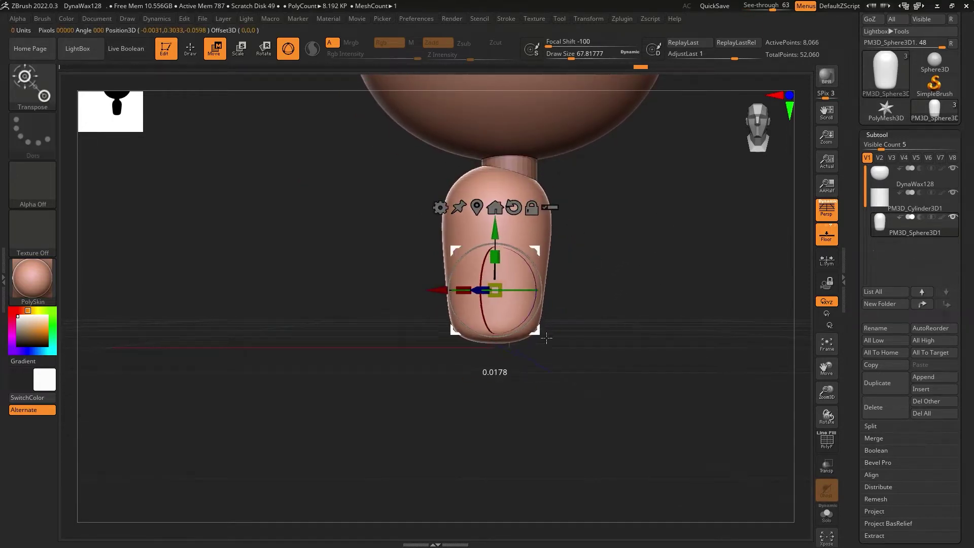
key(b)
key(s)
key(h)
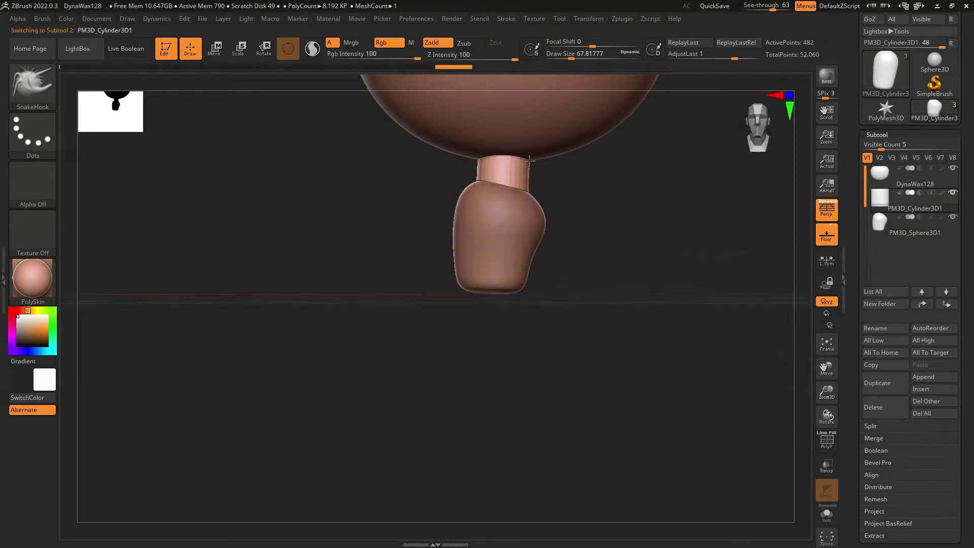
alt+click(507, 167)
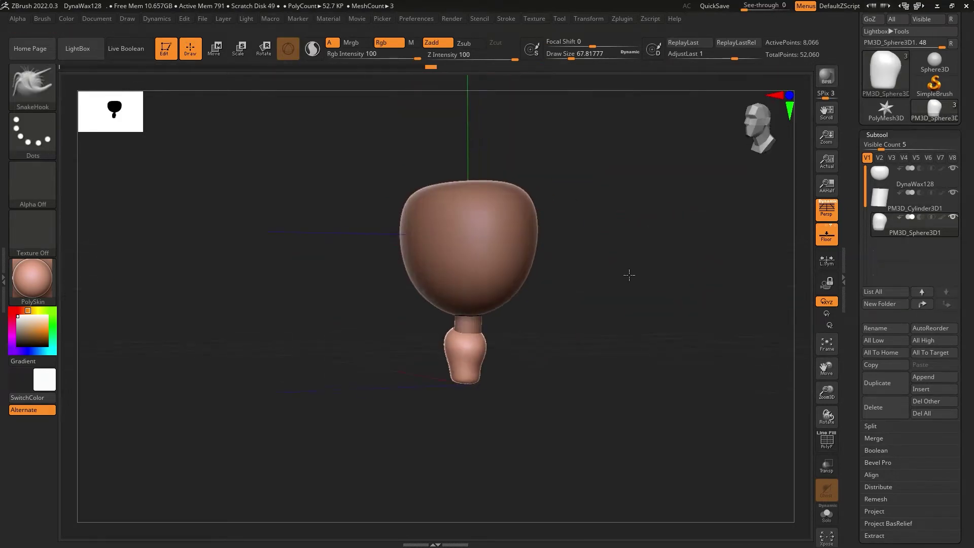
- Append a new Cylinder3D subtool below the torso, with perspective view on
click(876, 135)
click(880, 147)
click(933, 376)
click(583, 329)
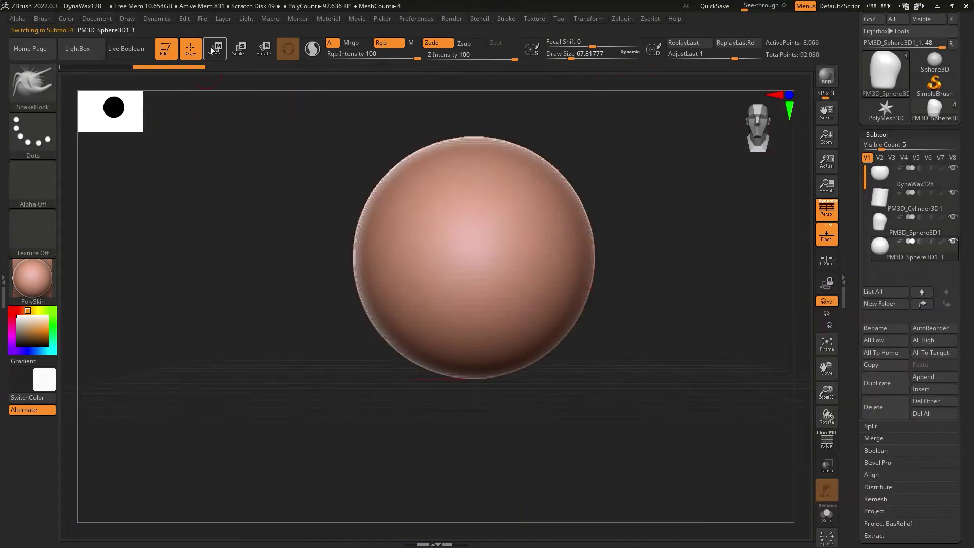
click(933, 376)
click(680, 329)
key(w)
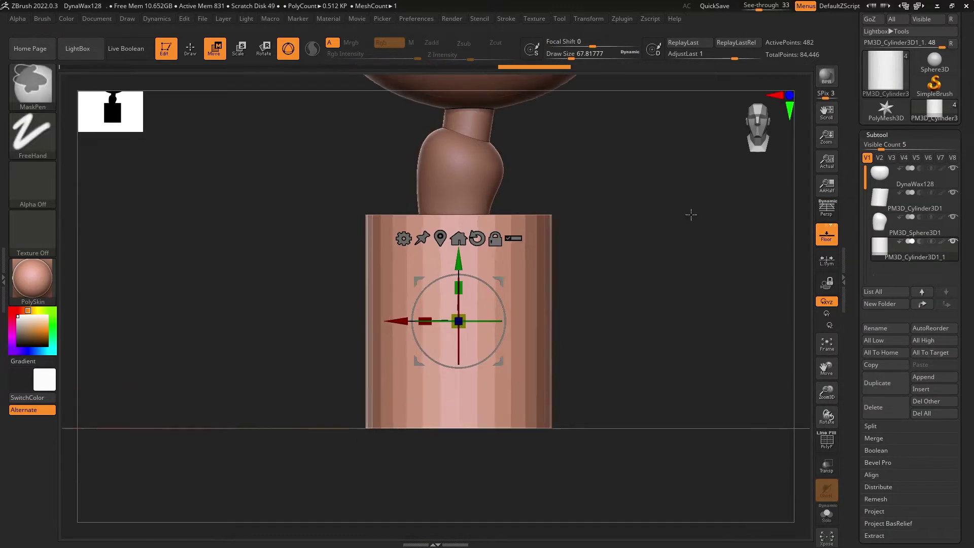
key(p)
- Mask the cylinder's base band and SnakeHook it into a domed, flared bell-shaped skirt
ctrl+click(607, 472)
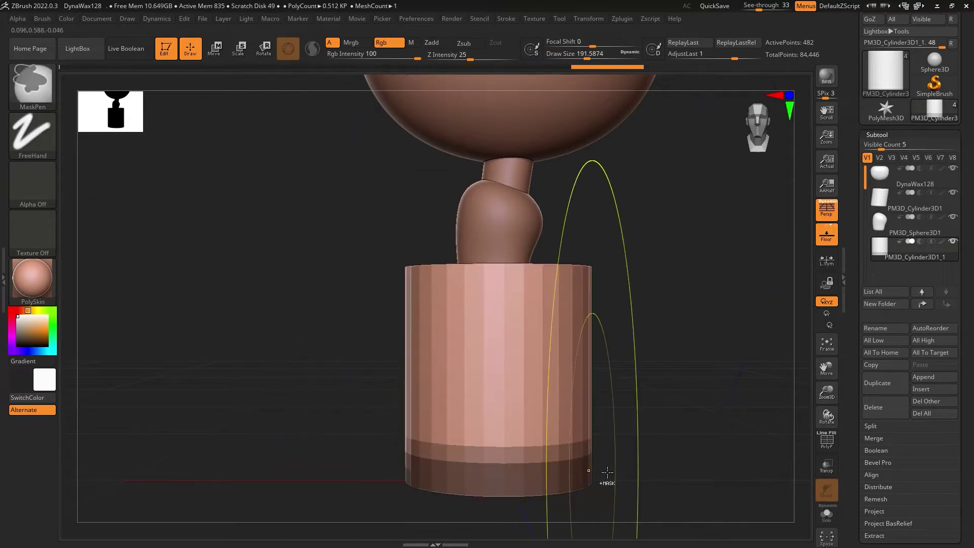
drag(657, 384, 646, 280)
mouse_move(576, 504)
mouse_down()
mouse_move(616, 396)
mouse_move(678, 446)
mouse_up()
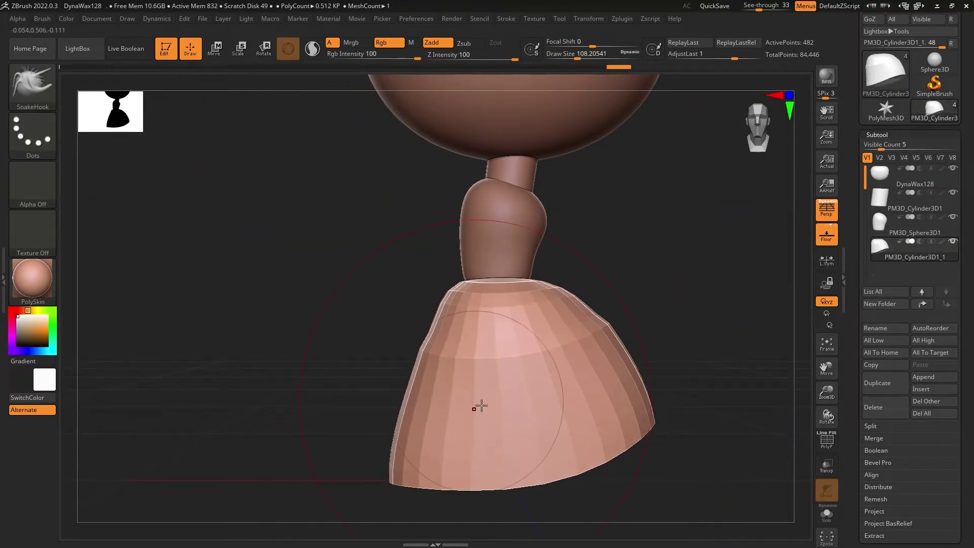
drag(685, 406, 663, 349)
key(b)
key(m)
key(l)
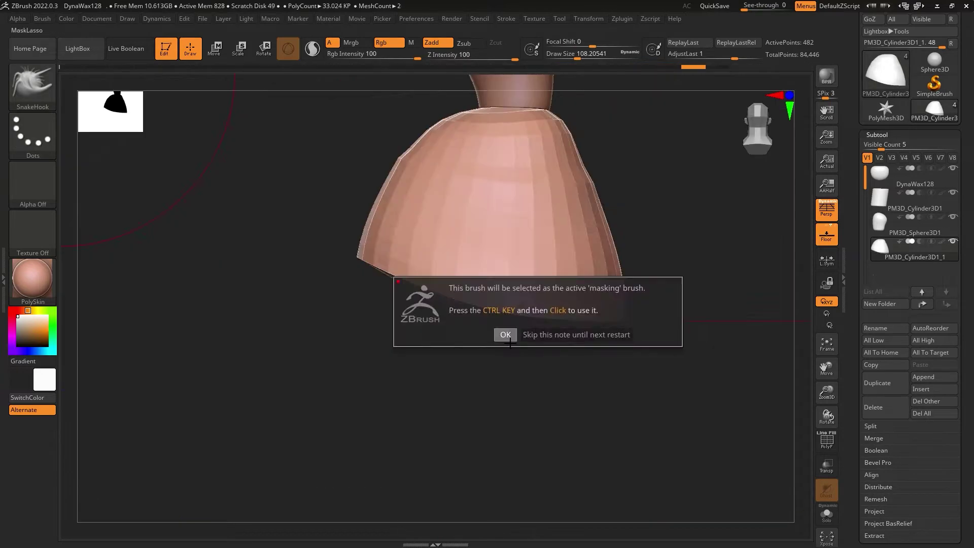
click(505, 335)
mouse_move(509, 343)
mouse_down()
mouse_move(330, 257)
mouse_move(523, 415)
mouse_move(457, 340)
mouse_move(470, 253)
mouse_move(311, 267)
mouse_move(337, 369)
mouse_move(268, 285)
mouse_move(525, 302)
mouse_up()
key(b)
key(s)
key(h)
- Subdivide the skirt with Ctrl+D and run ZRemesher for a denser surface
key(ctrl+d)
key(ctrl+d)
key(ctrl+d)
mouse_move(654, 355)
mouse_down()
mouse_move(555, 207)
mouse_move(629, 284)
mouse_move(659, 355)
mouse_move(634, 233)
mouse_move(557, 355)
mouse_move(556, 327)
mouse_move(543, 326)
mouse_move(583, 87)
mouse_up()
click(881, 341)
click(896, 363)
drag(592, 257, 441, 406)
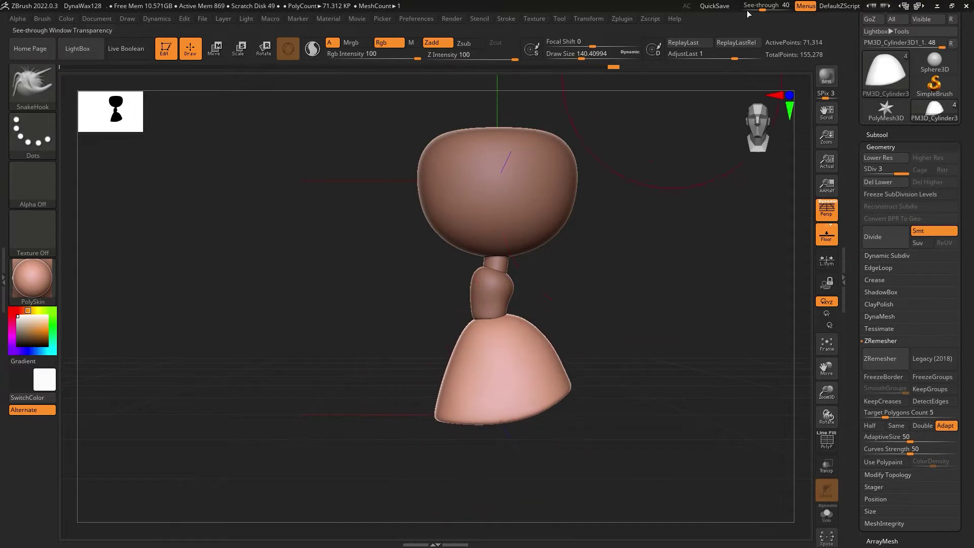
- Turn See-through to 0 and select the DynaWax128 head subtool
drag(749, 14, 741, 14)
mouse_move(558, 304)
alt+mouse_down()
mouse_move(565, 373)
mouse_move(467, 261)
alt+mouse_up()
alt+click(467, 260)
alt+drag(452, 311, 616, 304)
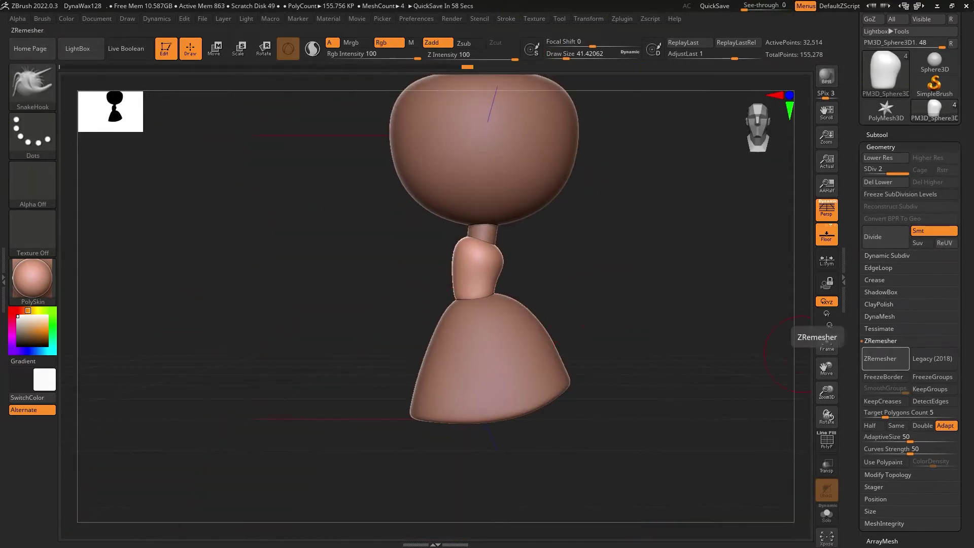
mouse_move(781, 355)
mouse_down()
mouse_move(558, 253)
mouse_move(482, 152)
mouse_up()
alt+click(479, 122)
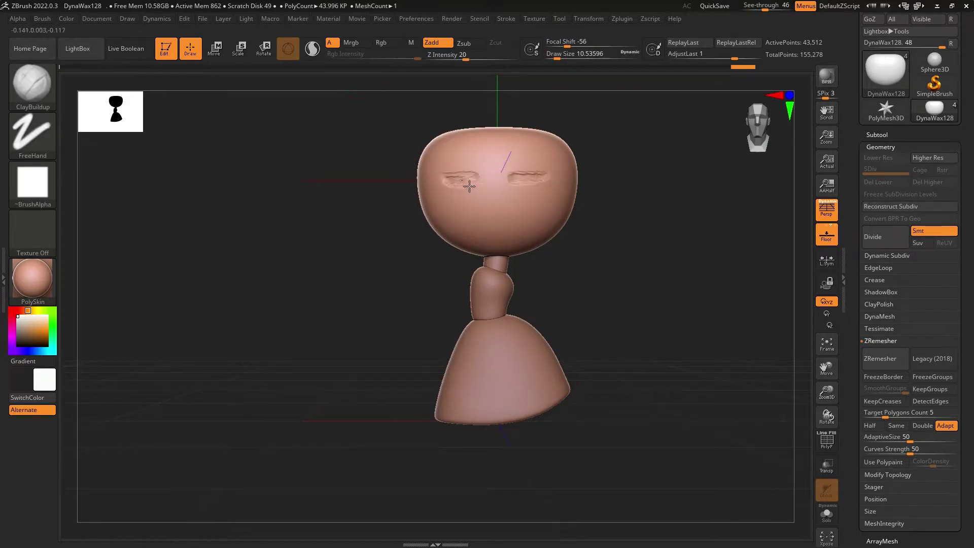
- Deepen the right eye groove and lasso-mask the band around both eyes
scroll(469, 187, up, 5)
drag(472, 196, 610, 205)
mouse_move(489, 228)
right_down()
mouse_move(467, 250)
mouse_move(338, 311)
right_up()
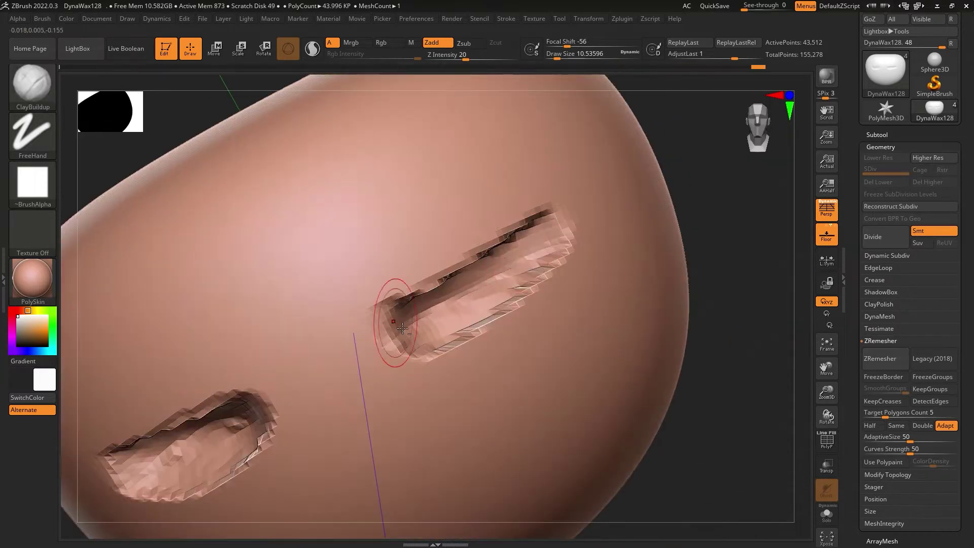
key(b)
key(m)
key(l)
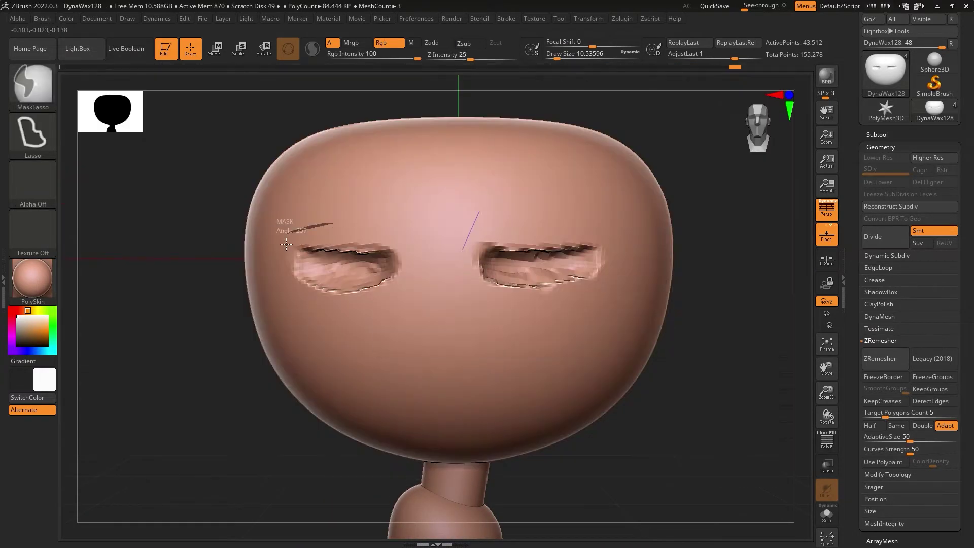
ctrl+drag(284, 223, 289, 305)
mouse_move(533, 190)
ctrl+mouse_down()
mouse_move(495, 330)
mouse_move(499, 320)
ctrl+mouse_up()
mouse_move(499, 319)
right_down()
mouse_move(634, 254)
mouse_move(670, 249)
mouse_move(503, 280)
right_up()
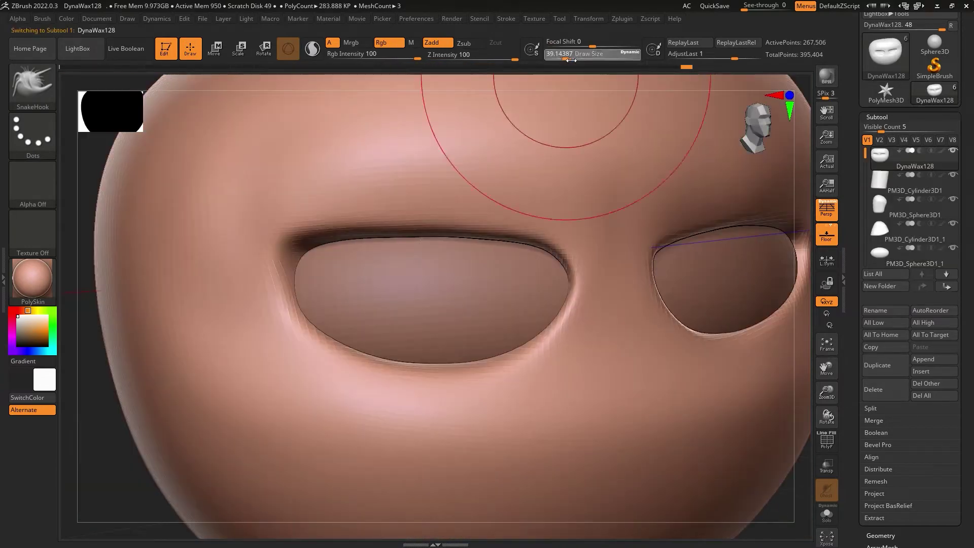
- View the face from the front and select the small sphere nose between the eyes
drag(578, 57, 566, 57)
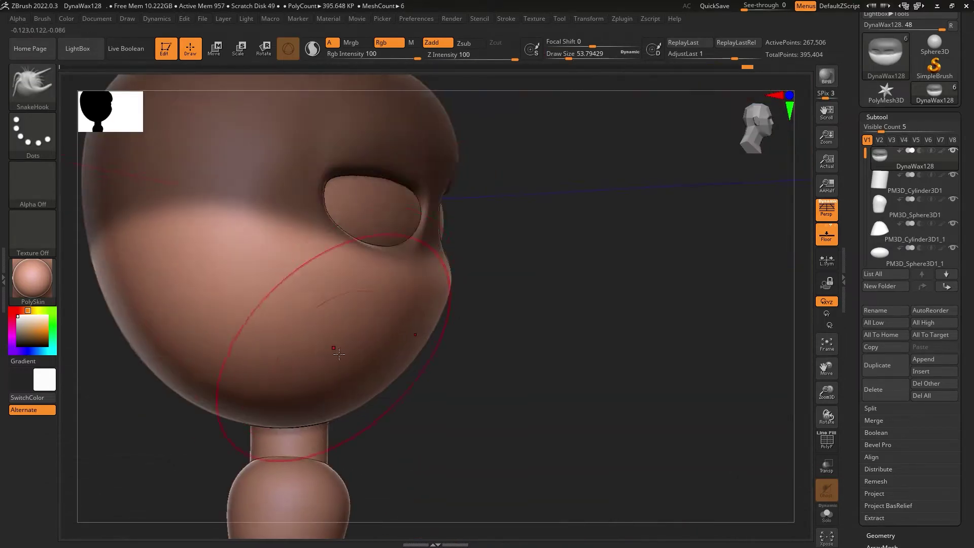
drag(338, 354, 545, 230)
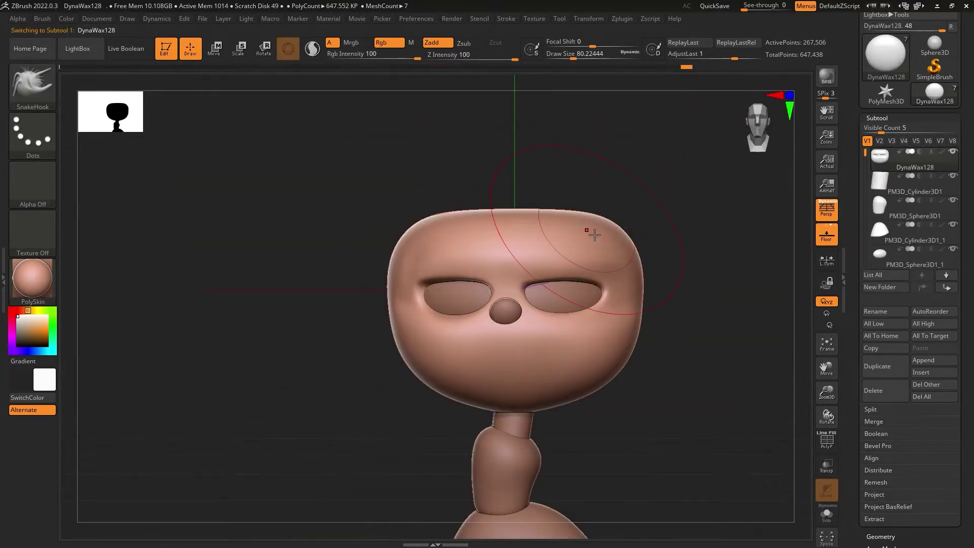
ctrl+right_drag(497, 198, 472, 218)
alt+click(532, 235)
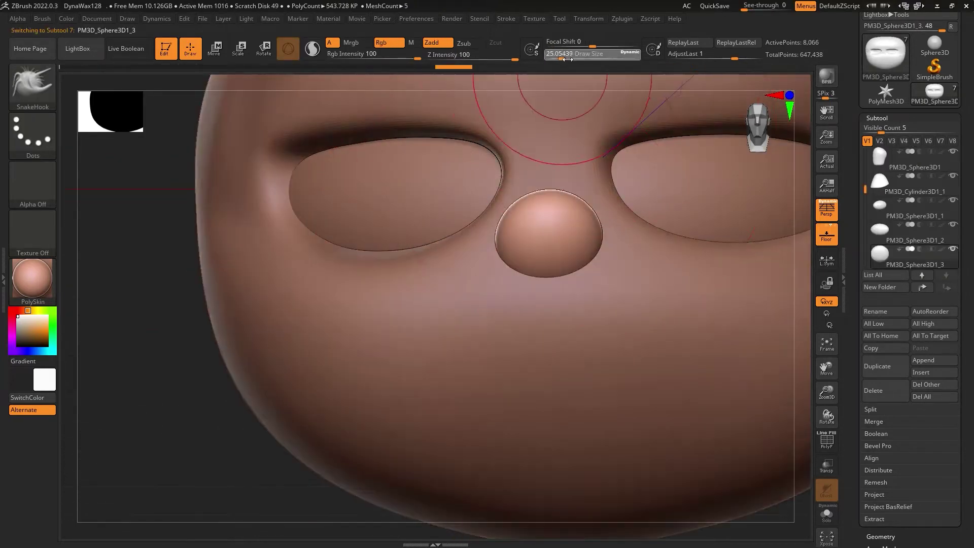
ctrl+right_drag(532, 234, 533, 280)
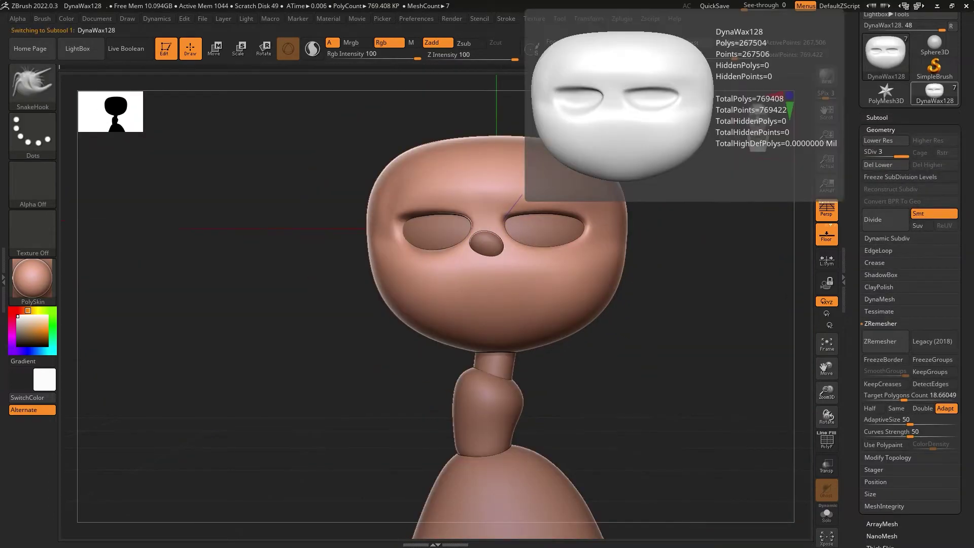
scroll(910, 152, up, 3)
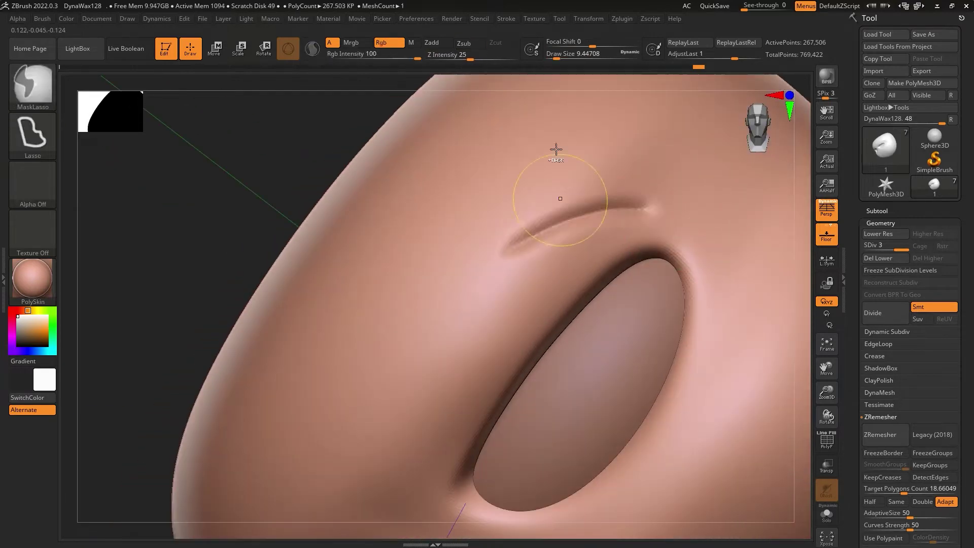
- Smooth away an unwanted crease groove on the forehead
shift+drag(556, 149, 610, 259)
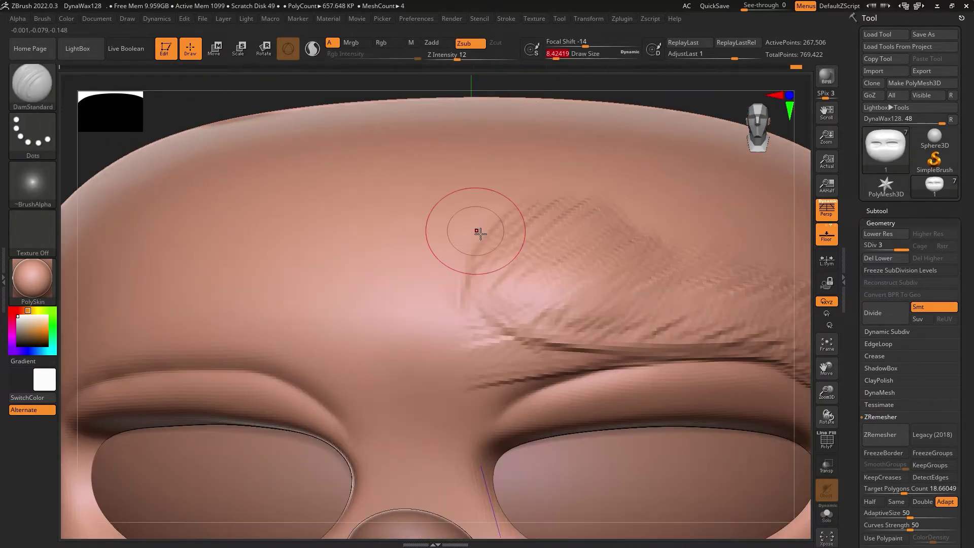
right_drag(479, 233, 415, 286)
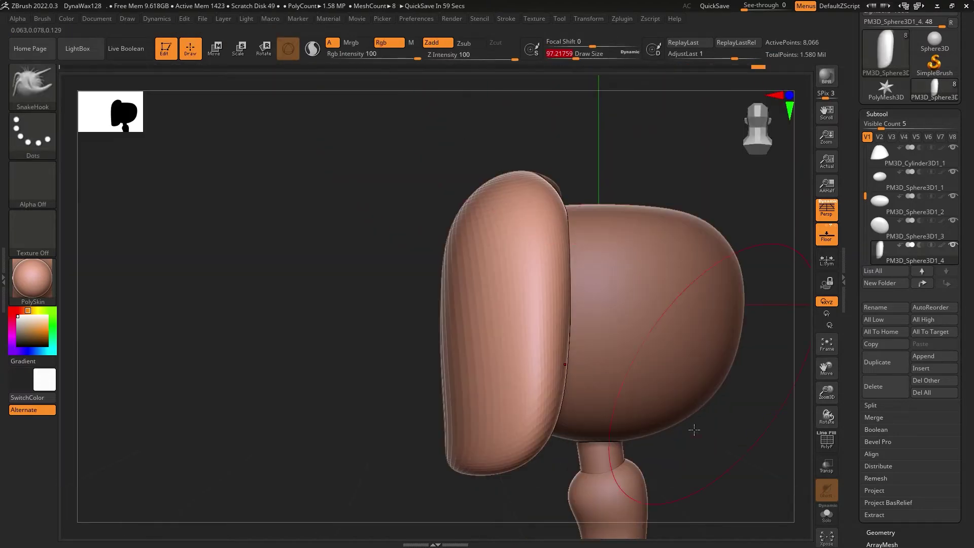
- Select the side hair piece and reshape its edge with SnakeHook
drag(481, 335, 584, 330)
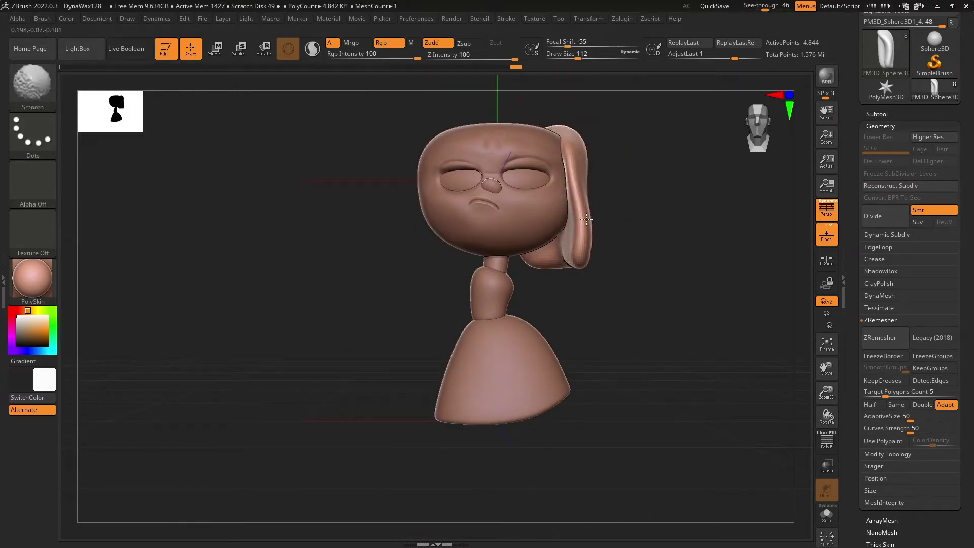
drag(595, 148, 506, 132)
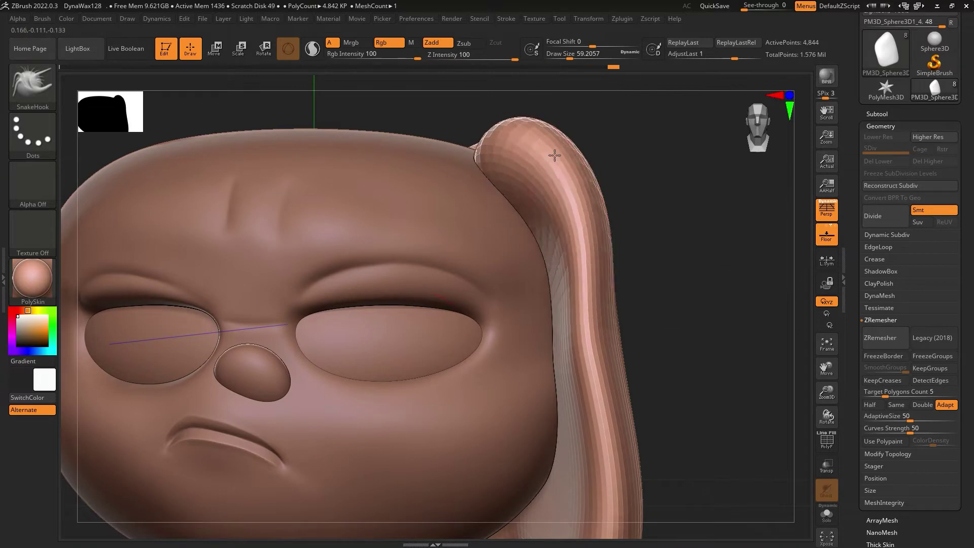
drag(555, 156, 567, 134)
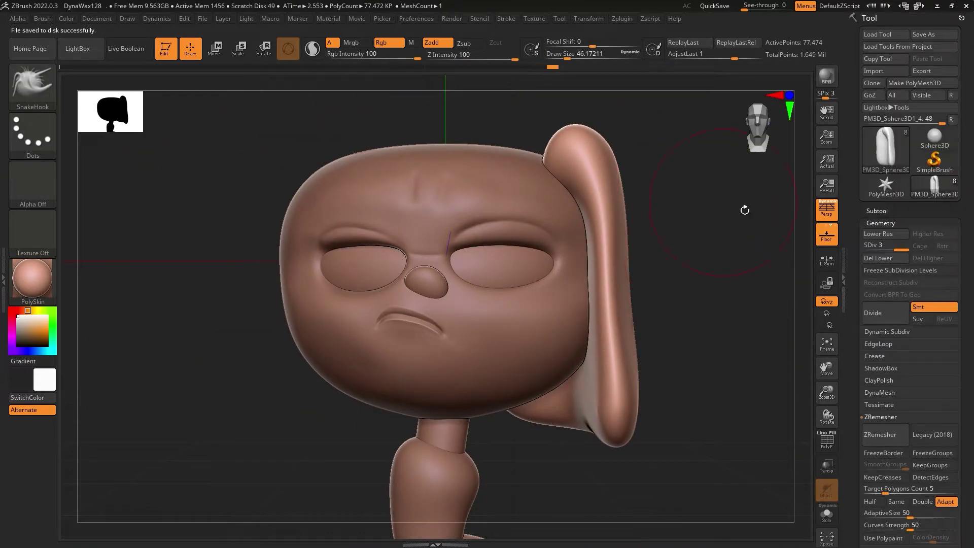
click(885, 148)
click(582, 348)
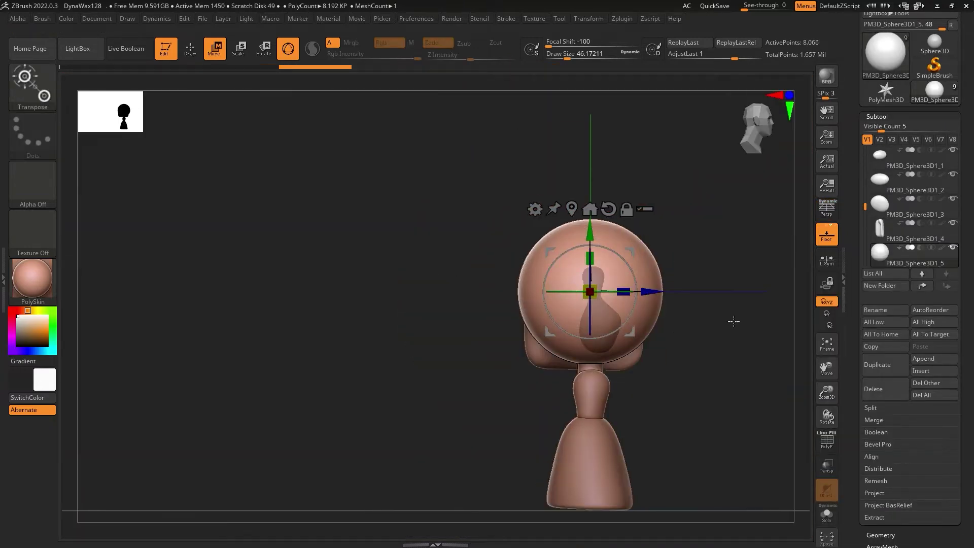
key(b)
key(s)
key(h)
drag(733, 320, 534, 290)
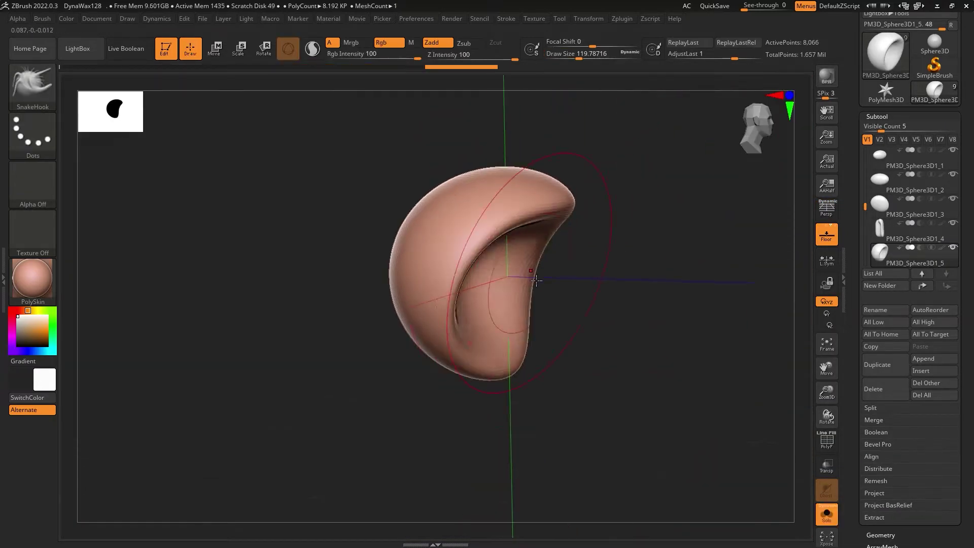
drag(422, 375, 244, 400)
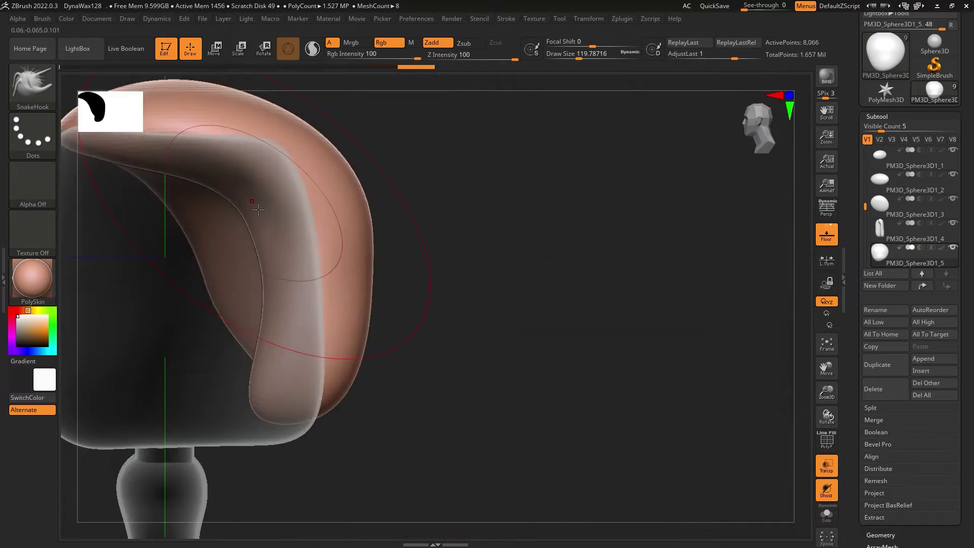
key(ctrl+z)
key(ctrl+z)
key(ctrl+z)
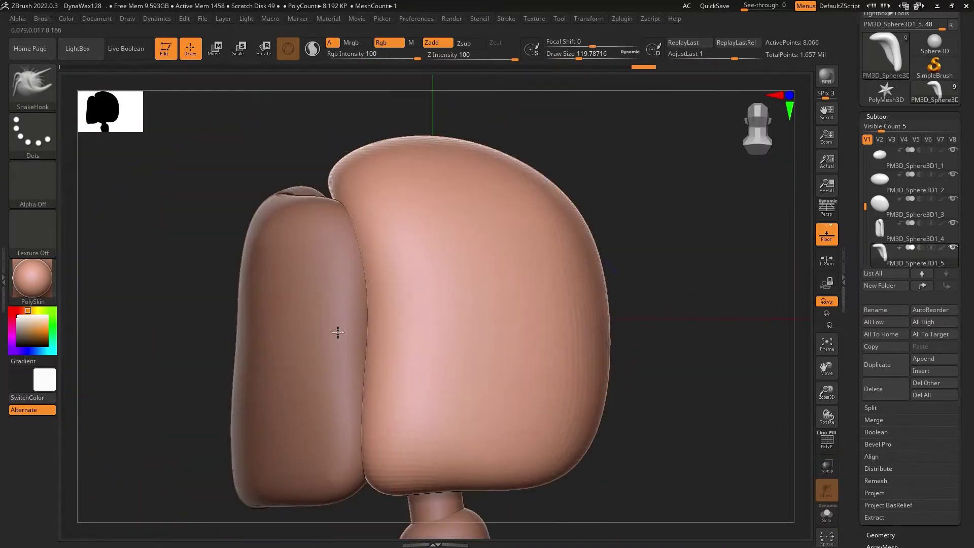
- Reposition the back hair with the Transpose gizmo and keep pulling it into a bob
drag(337, 330, 369, 332)
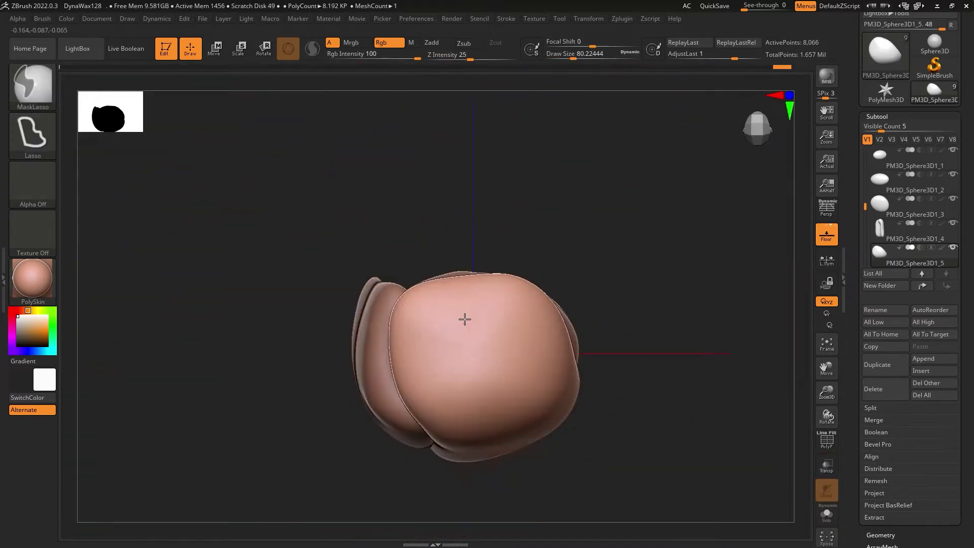
shift+drag(462, 289, 433, 283)
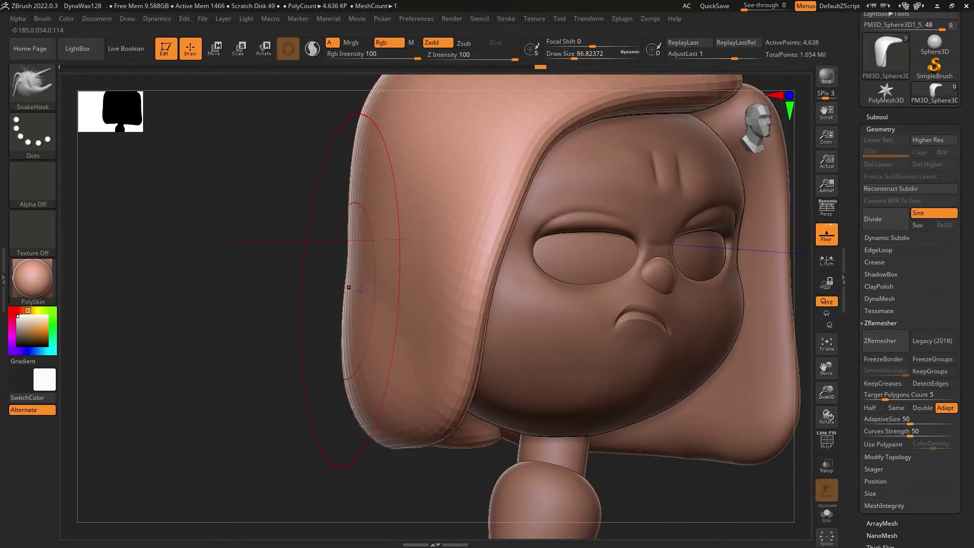
drag(360, 289, 800, 206)
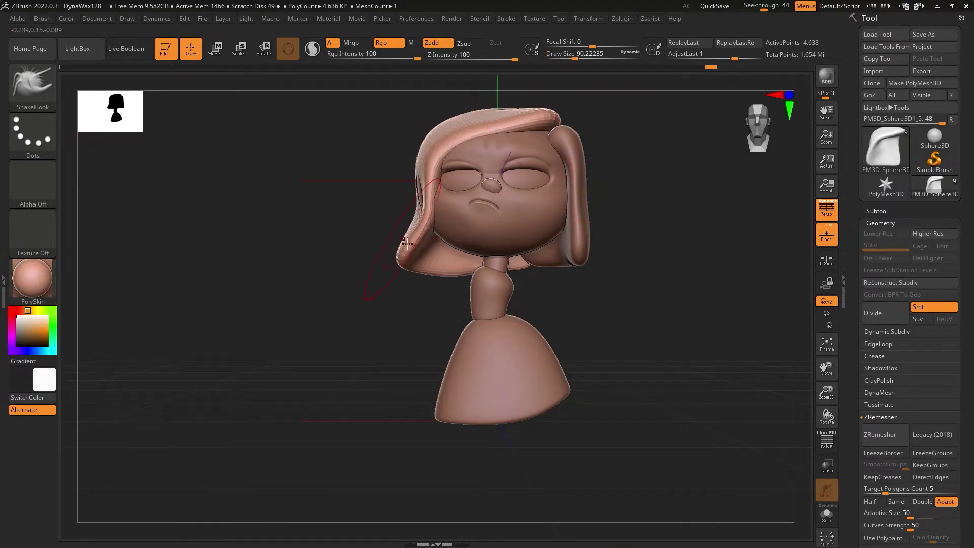
mouse_move(440, 223)
mouse_down()
mouse_move(606, 344)
mouse_move(641, 397)
mouse_move(322, 406)
mouse_move(528, 248)
mouse_move(591, 363)
mouse_move(626, 124)
mouse_up()
key(w)
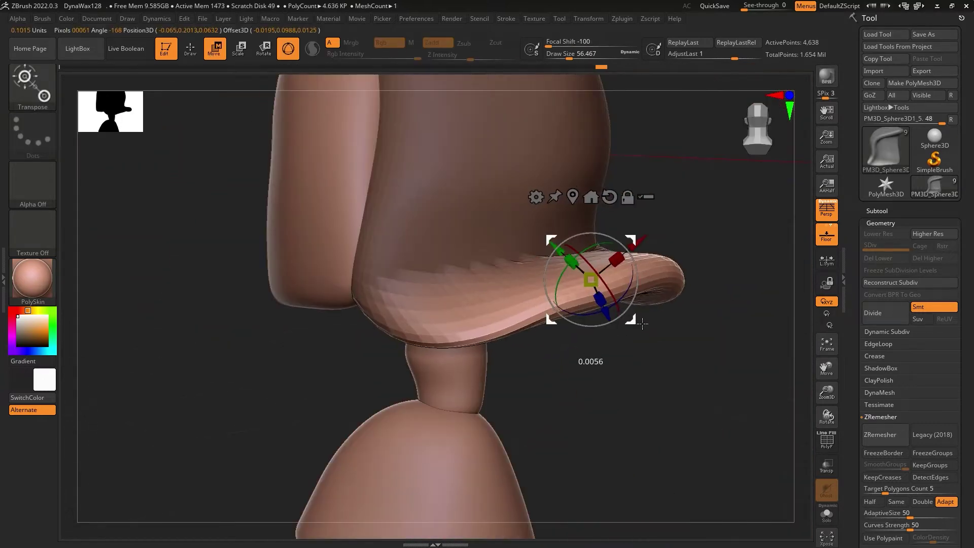
key(b)
key(s)
key(h)
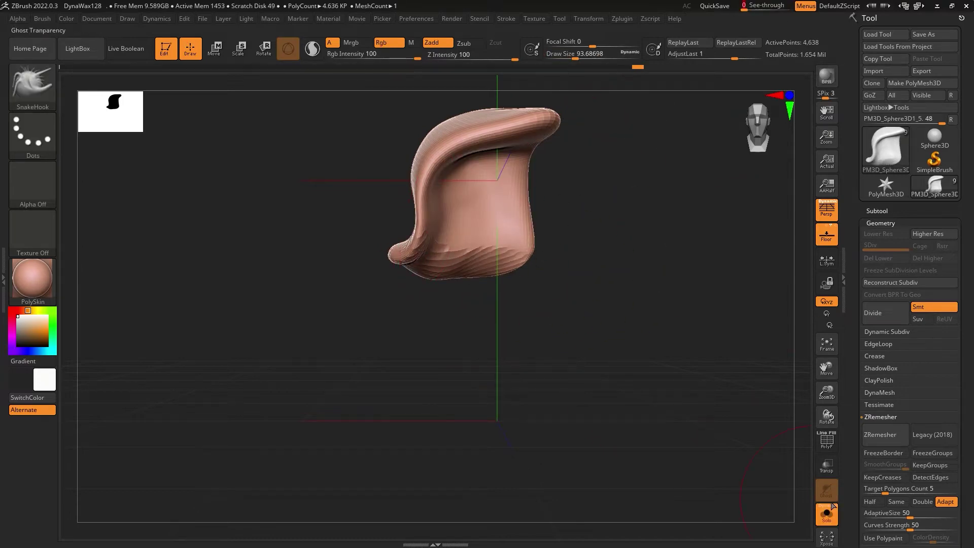
drag(430, 286, 843, 515)
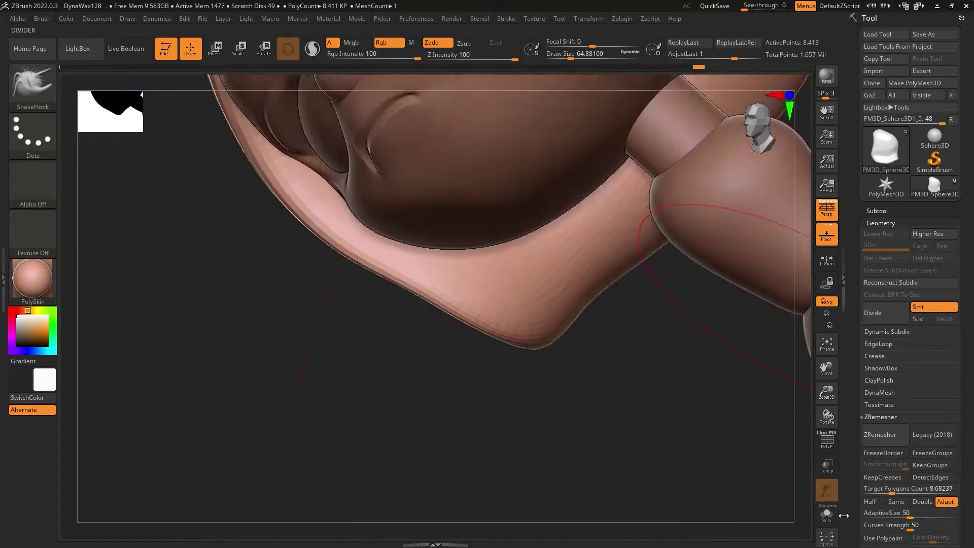
- Inspect the isolated hair, select the back hair piece, and insert a new sphere
click(826, 514)
shift+drag(760, 405, 598, 255)
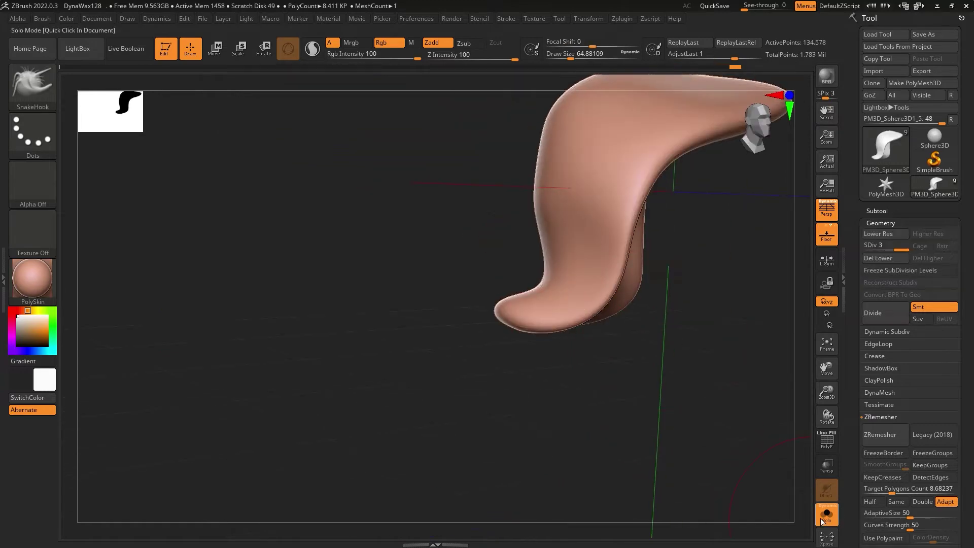
click(826, 513)
drag(543, 355, 543, 218)
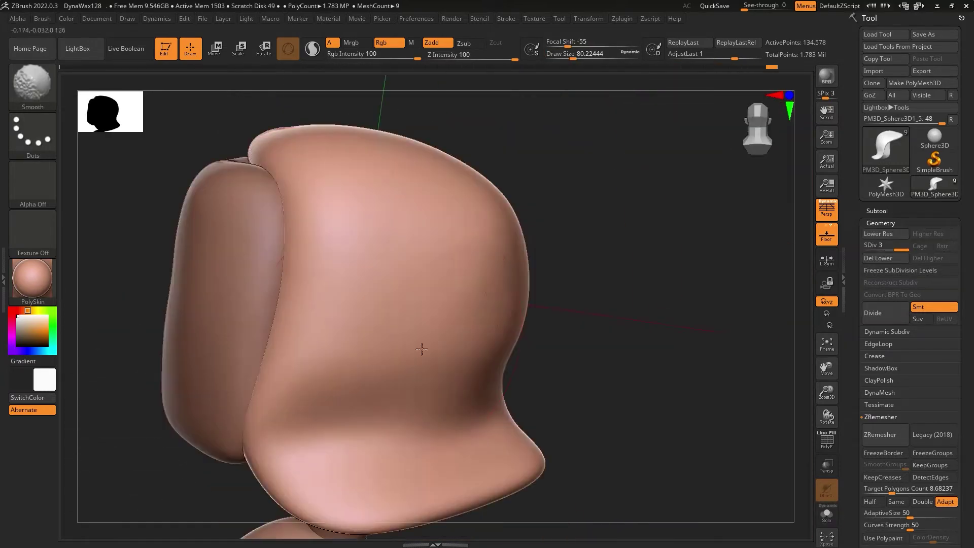
mouse_move(522, 280)
mouse_down()
mouse_move(503, 316)
mouse_move(563, 268)
mouse_up()
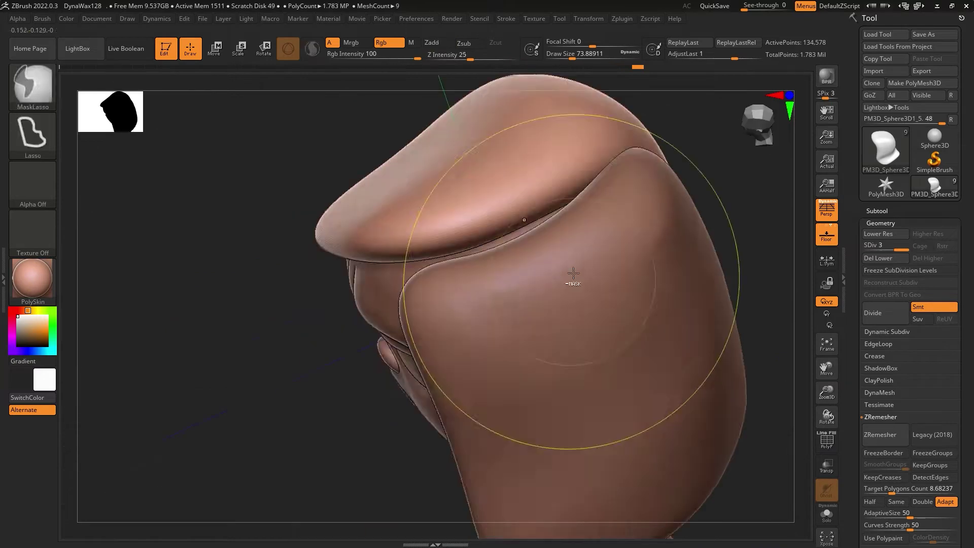
shift+drag(445, 170, 414, 296)
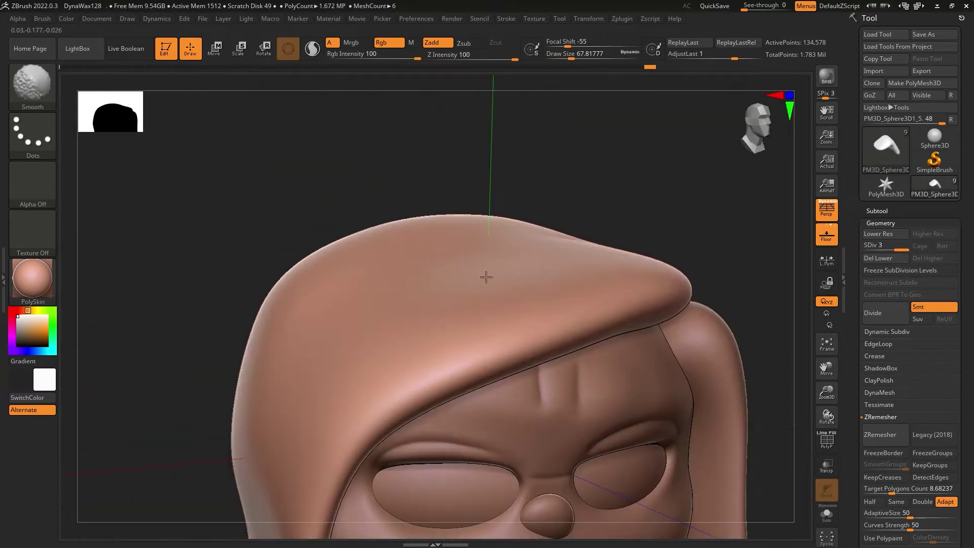
key(f)
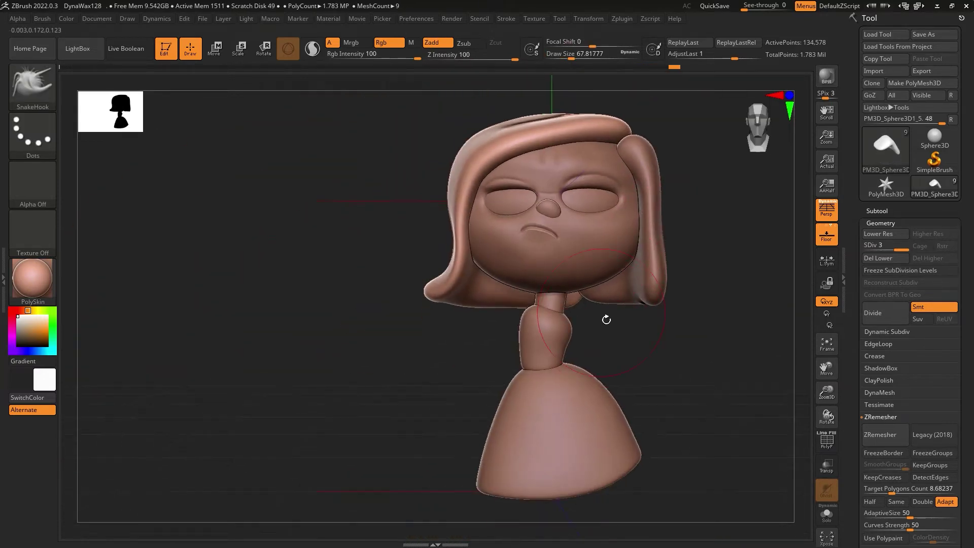
drag(606, 319, 538, 273)
alt+click(531, 267)
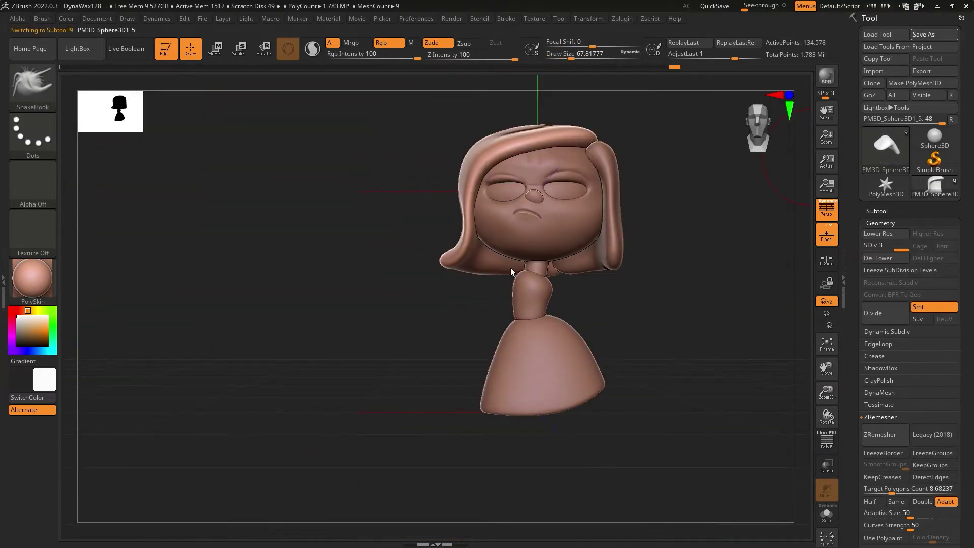
ctrl+right_drag(543, 275, 448, 169)
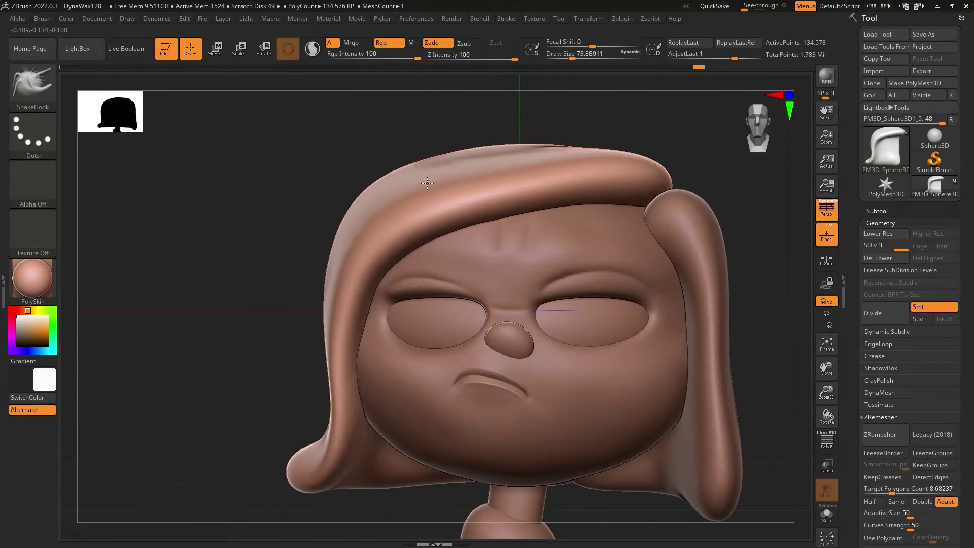
click(725, 319)
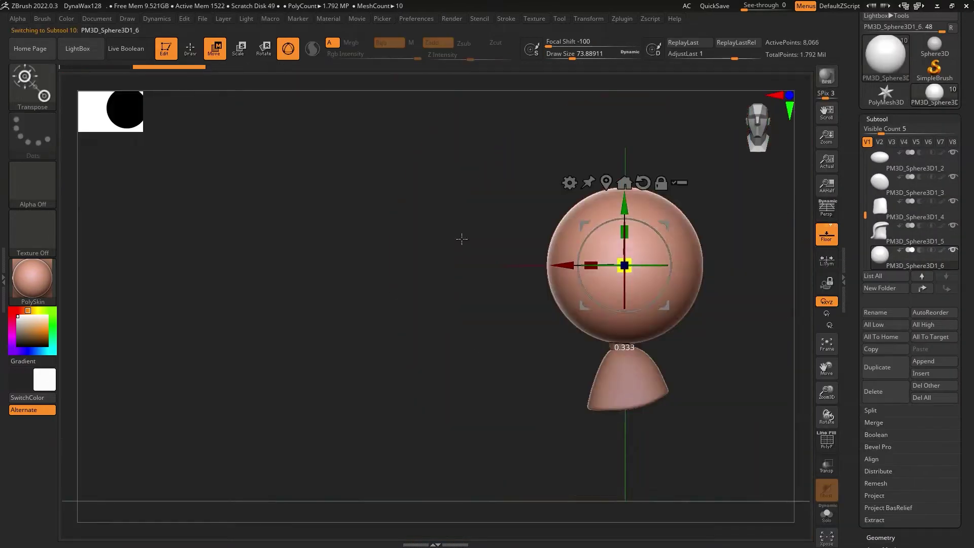
- Pull the new sphere into curved fringe strands sweeping over one eye
ctrl+right_drag(663, 271, 650, 244)
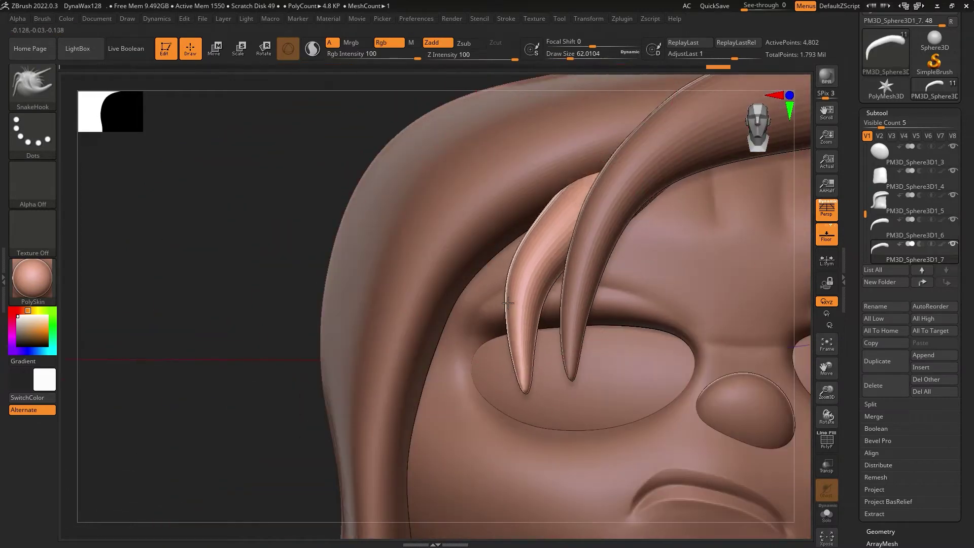
right_drag(507, 303, 461, 275)
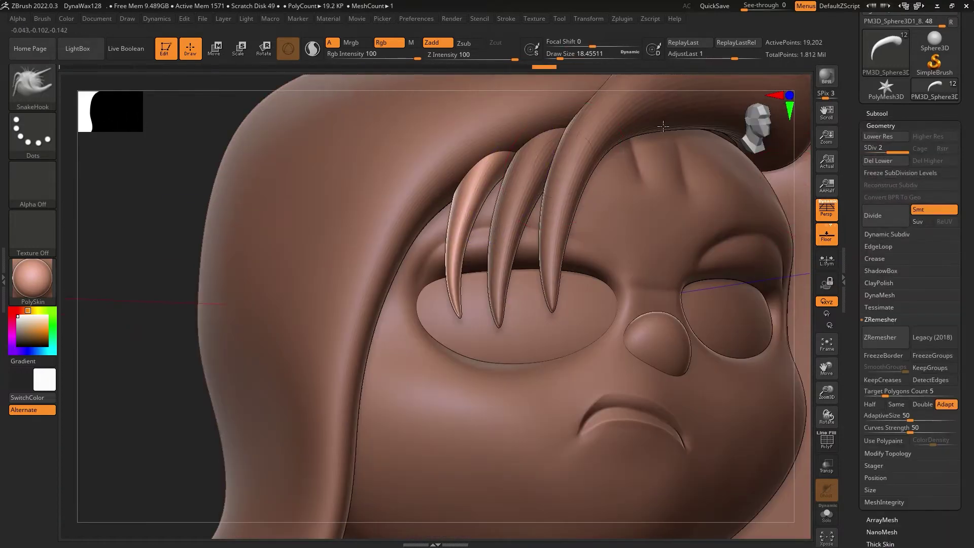
alt+click(663, 126)
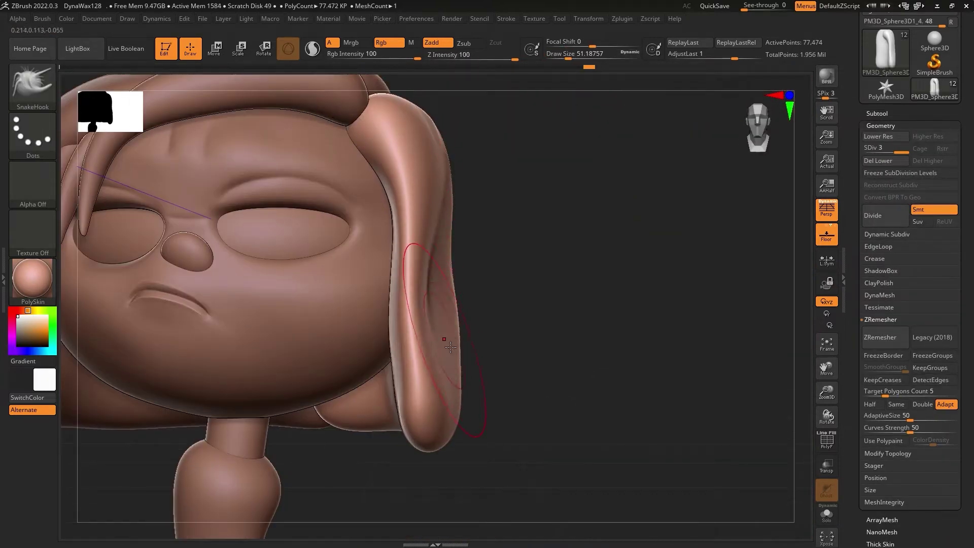
mouse_move(451, 346)
mouse_down()
mouse_move(489, 299)
mouse_move(398, 341)
mouse_move(577, 316)
mouse_up()
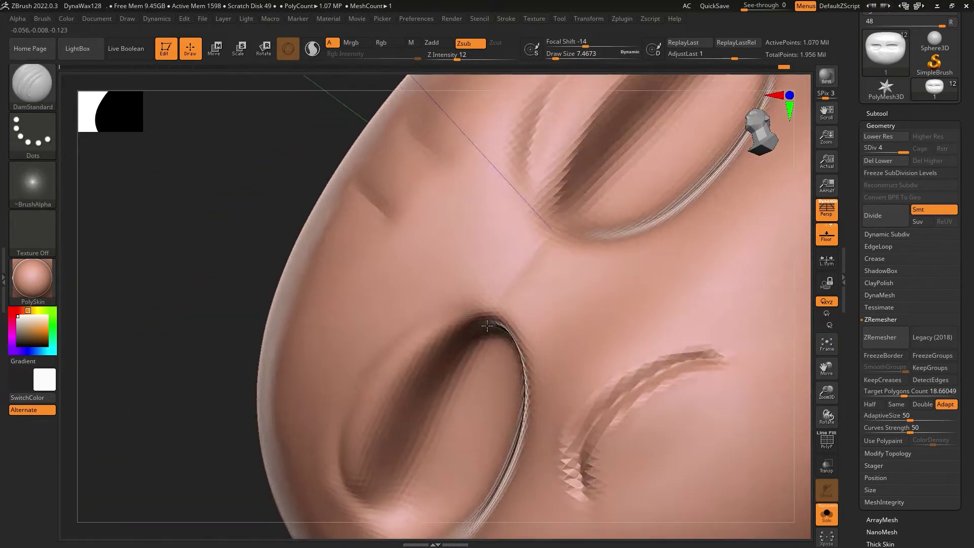
- Carve deep vertical pleats around the bell skirt with DamStandard
right_drag(487, 325, 601, 164)
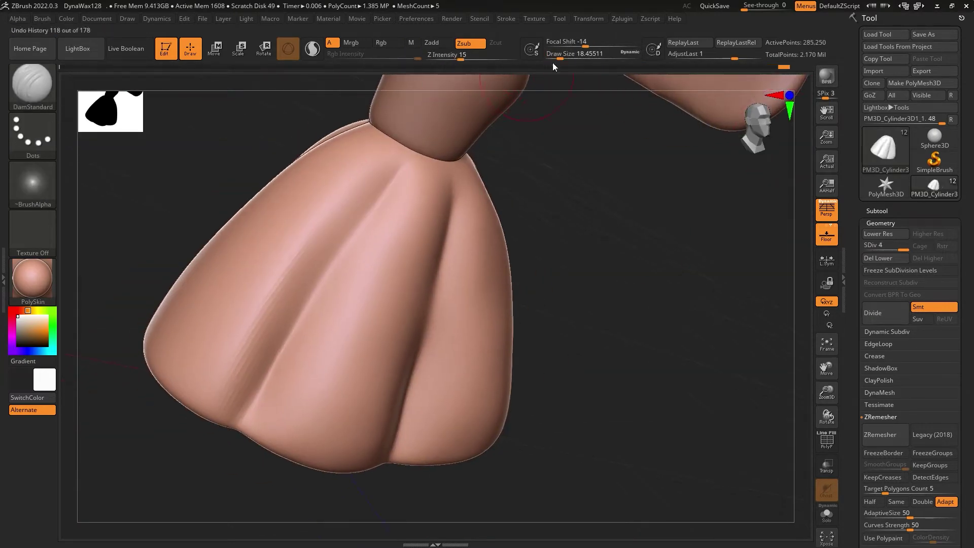
drag(390, 263, 426, 283)
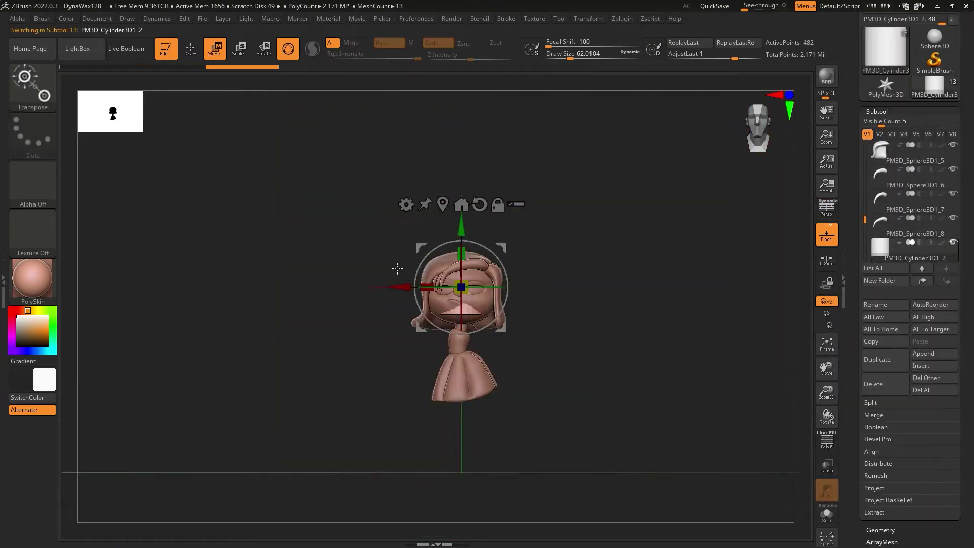
- Raise interface transparency and position the leg cylinder beneath the pleated skirt
drag(745, 5, 776, 10)
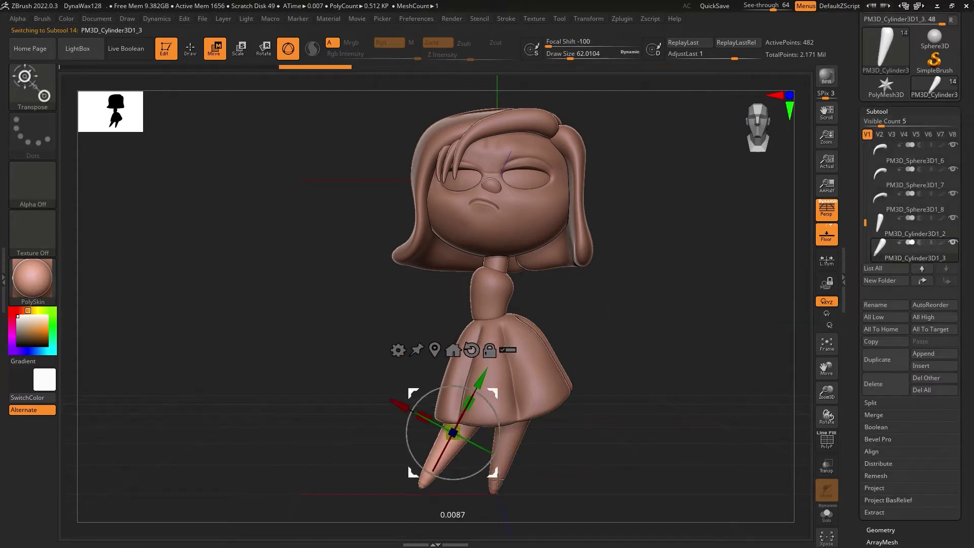
key(q)
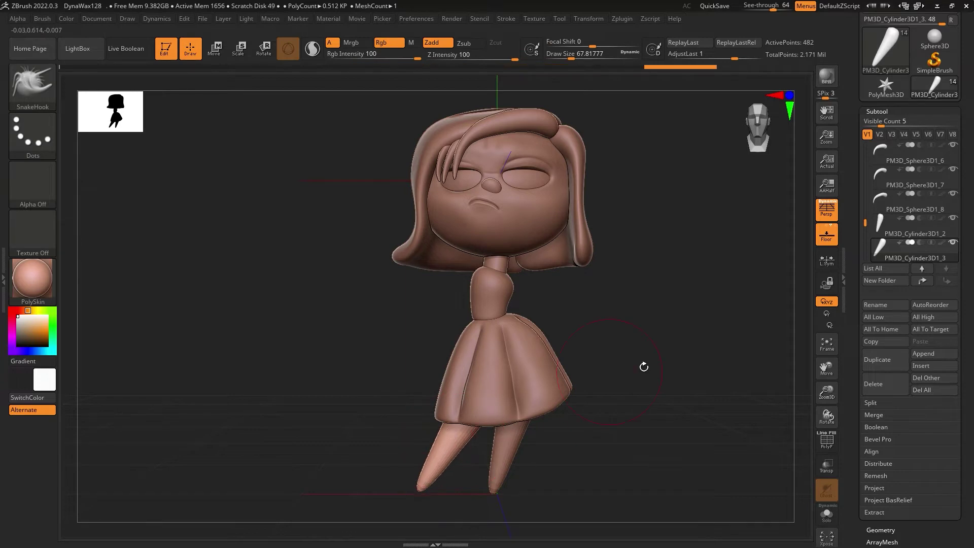
key(w)
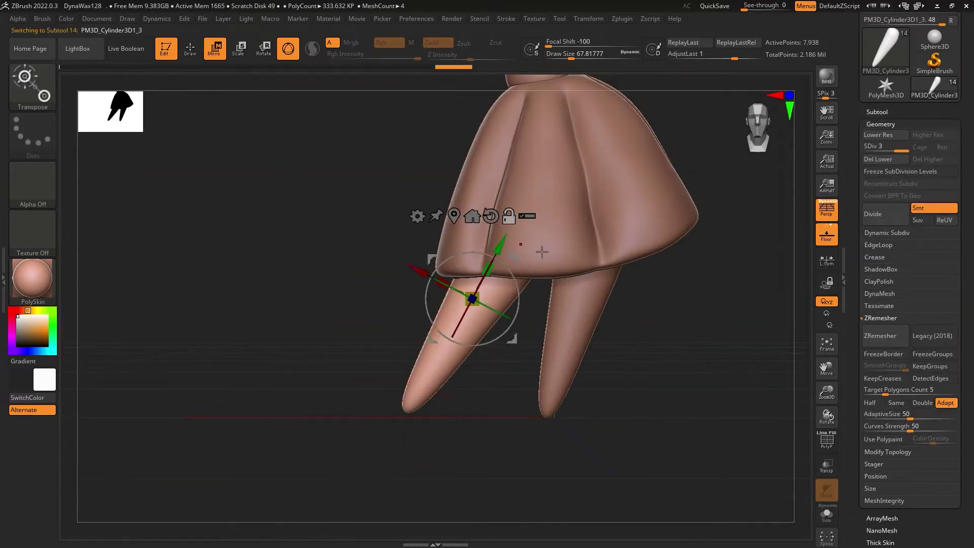
scroll(962, 234, up, 3)
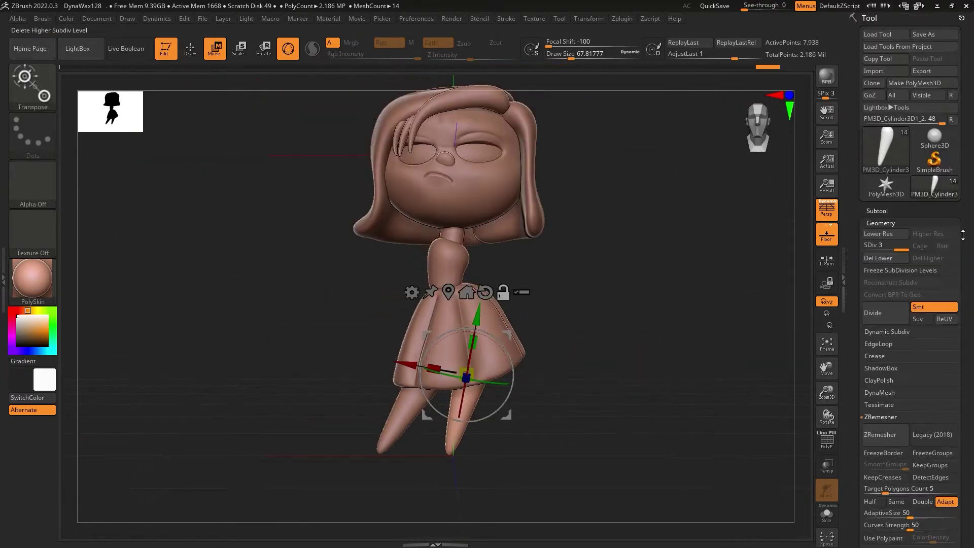
key(q)
mouse_move(558, 330)
mouse_down()
mouse_move(634, 304)
mouse_move(659, 329)
mouse_up()
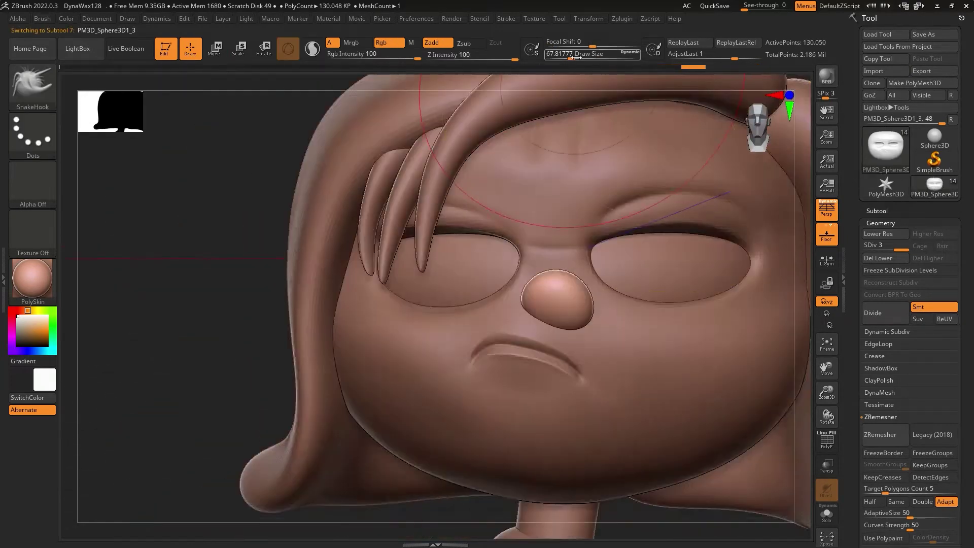
- Mask an eyebrow strip above the closed eye with the MaskPen brush
drag(571, 59, 564, 59)
scroll(600, 378, down, 5)
alt+click(710, 254)
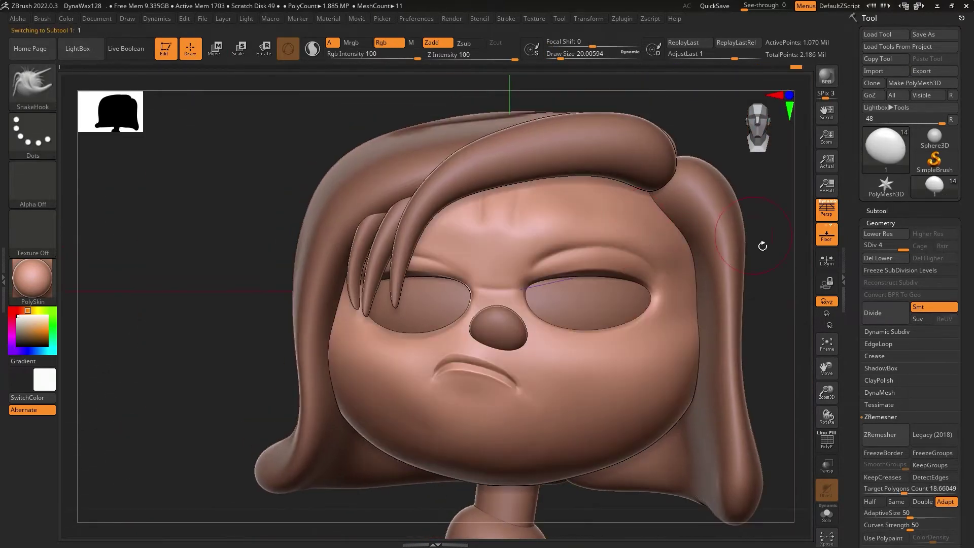
key(b)
key(m)
key(p)
scroll(584, 253, up, 5)
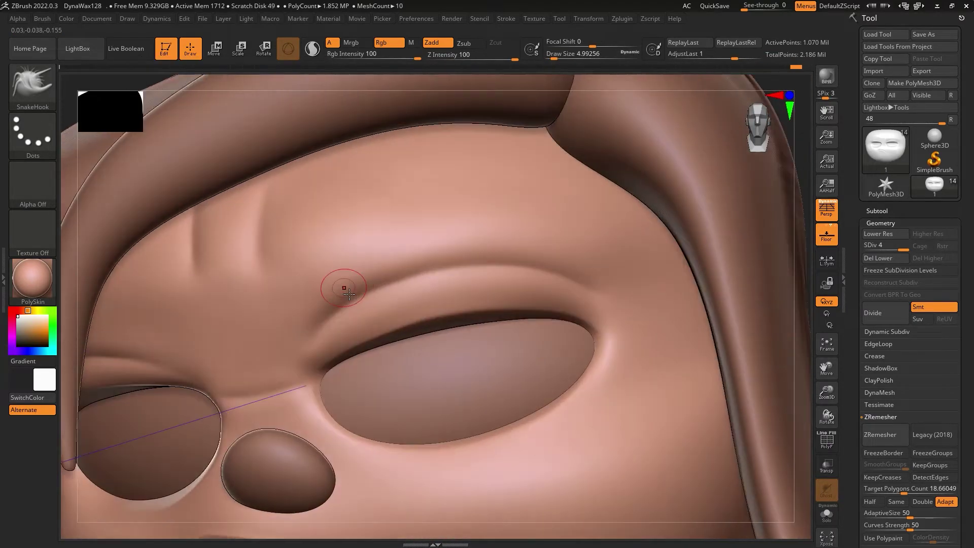
drag(608, 262, 304, 282)
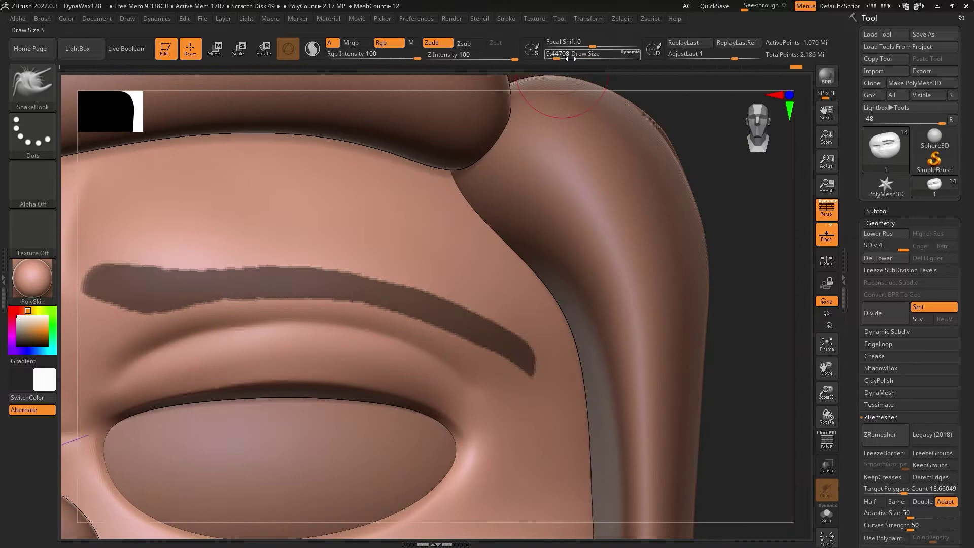
scroll(472, 278, up, 5)
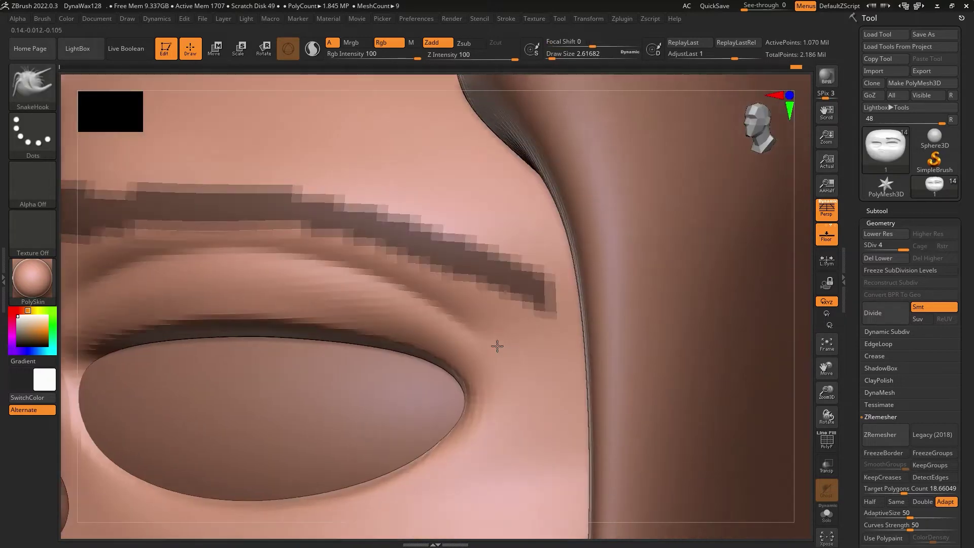
- Solo the head to inspect the face, then append a new sphere subtool
click(826, 513)
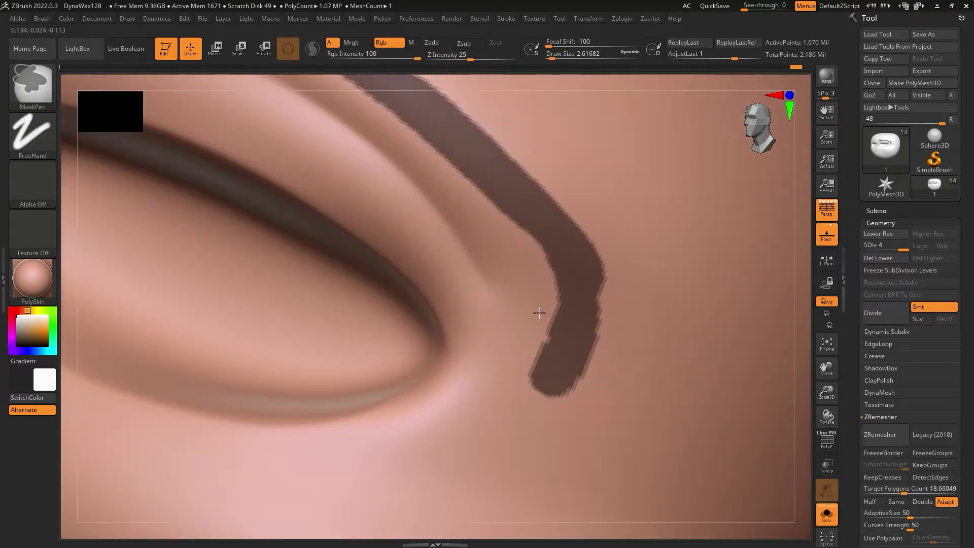
scroll(435, 337, down, 5)
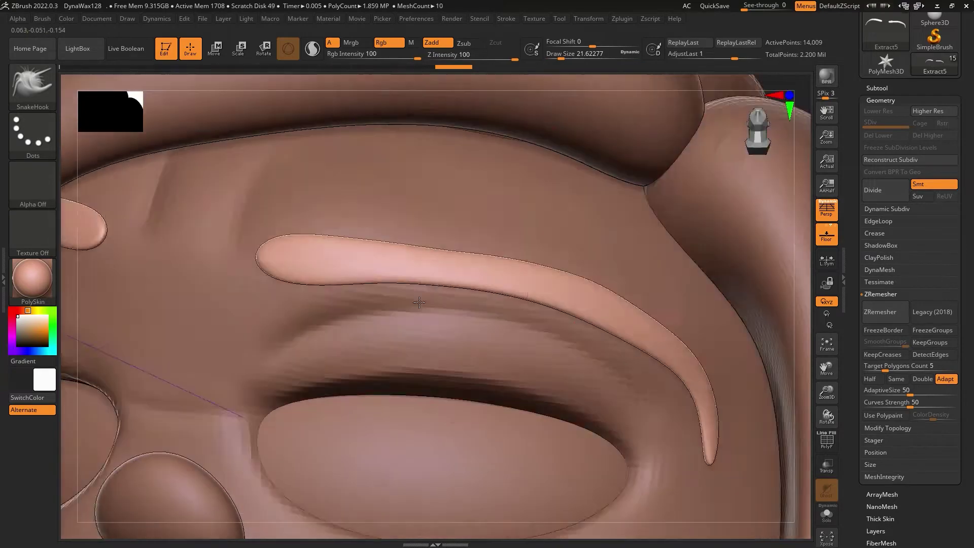
right_drag(419, 303, 524, 243)
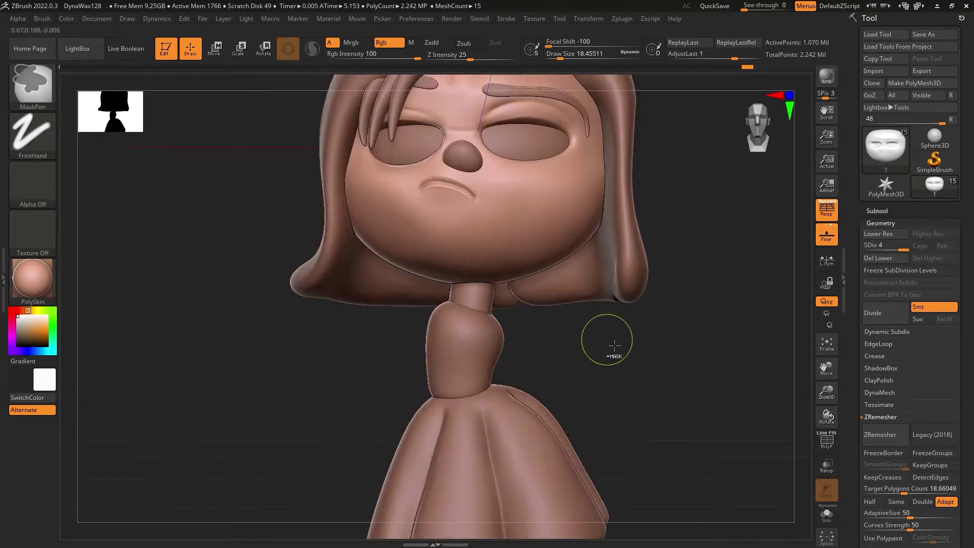
ctrl+right_drag(605, 337, 756, 295)
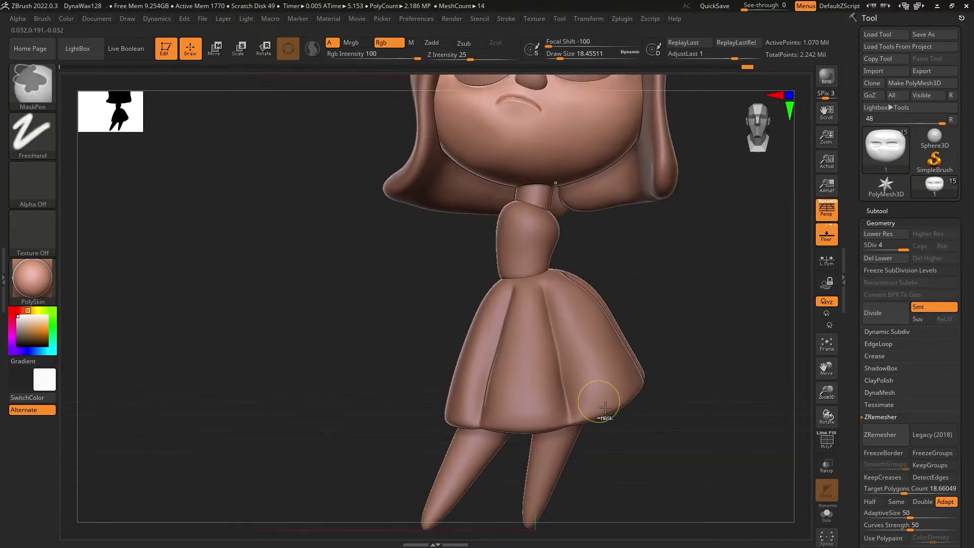
click(677, 342)
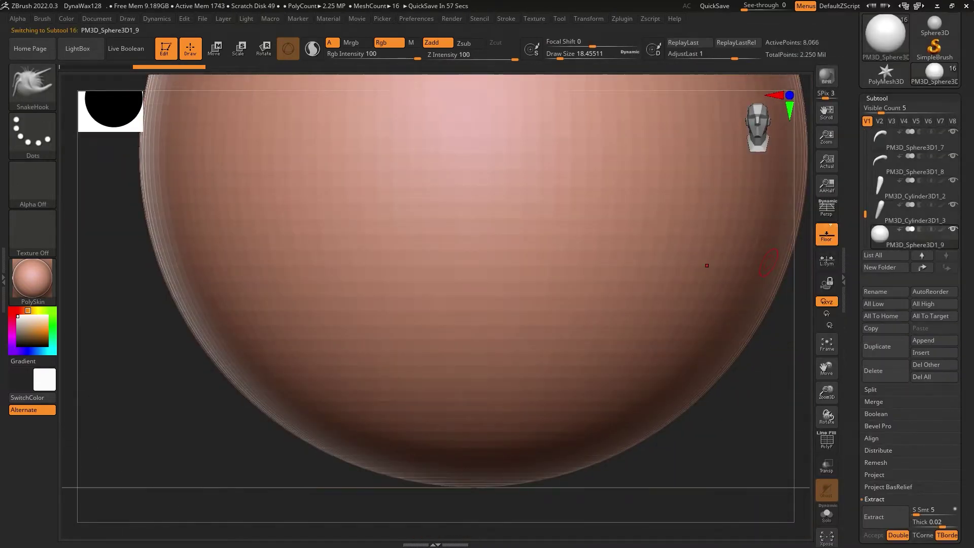
- Move the new sphere to the end of the leg and stretch it into a wide ellipsoid
key(f)
key(w)
ctrl+right_drag(507, 355, 481, 345)
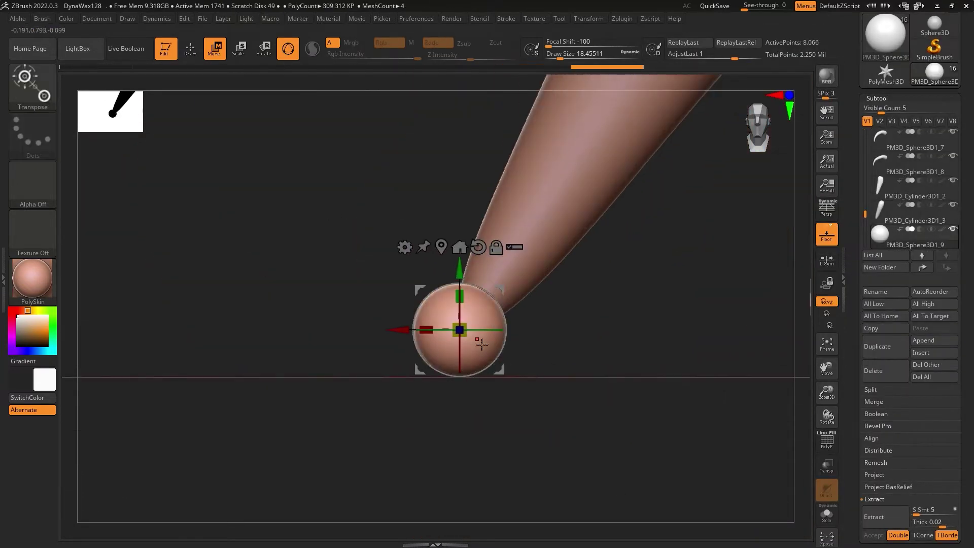
drag(426, 329, 355, 330)
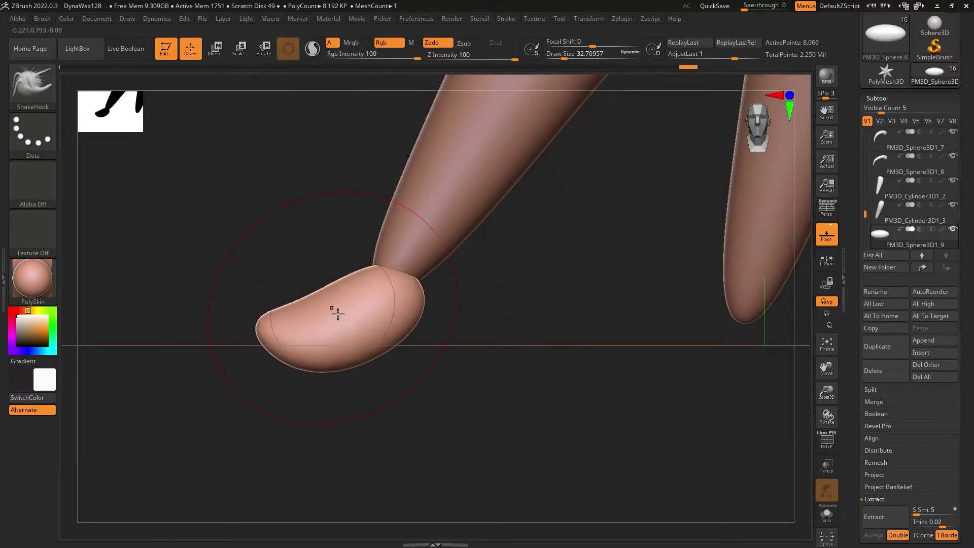
right_drag(267, 333, 408, 197)
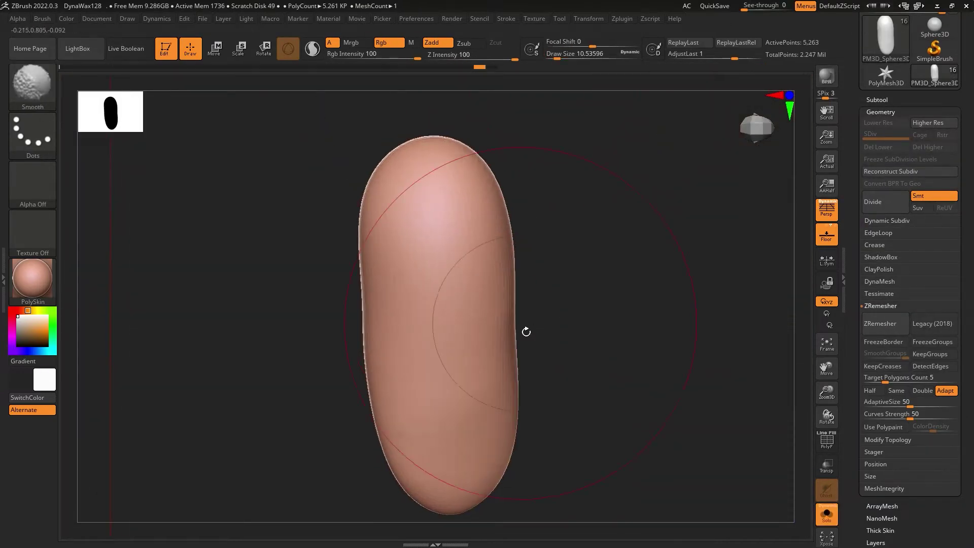
- Turn off perspective and pull the front of the shoe into a pointed tip
mouse_move(542, 305)
mouse_down()
mouse_move(487, 257)
mouse_move(572, 239)
mouse_up()
key(p)
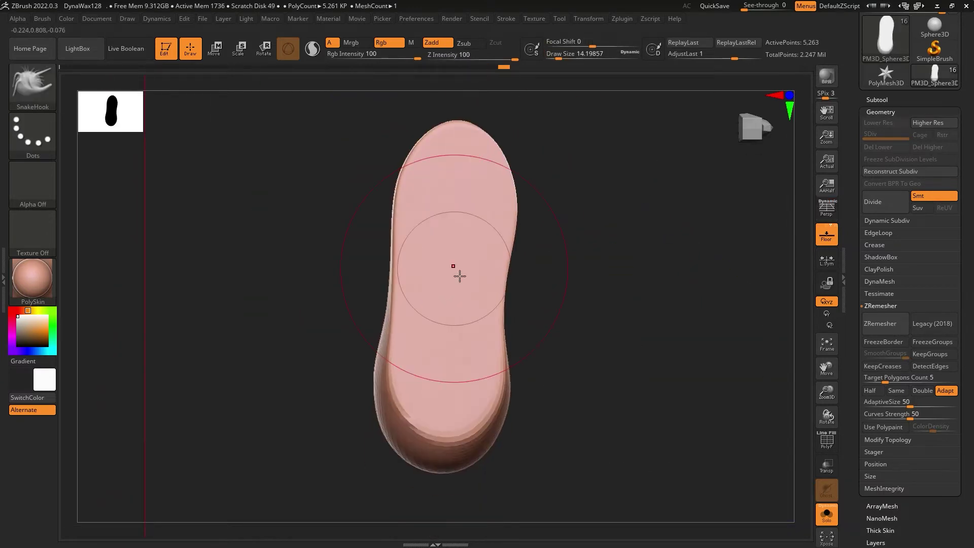
drag(261, 306, 284, 284)
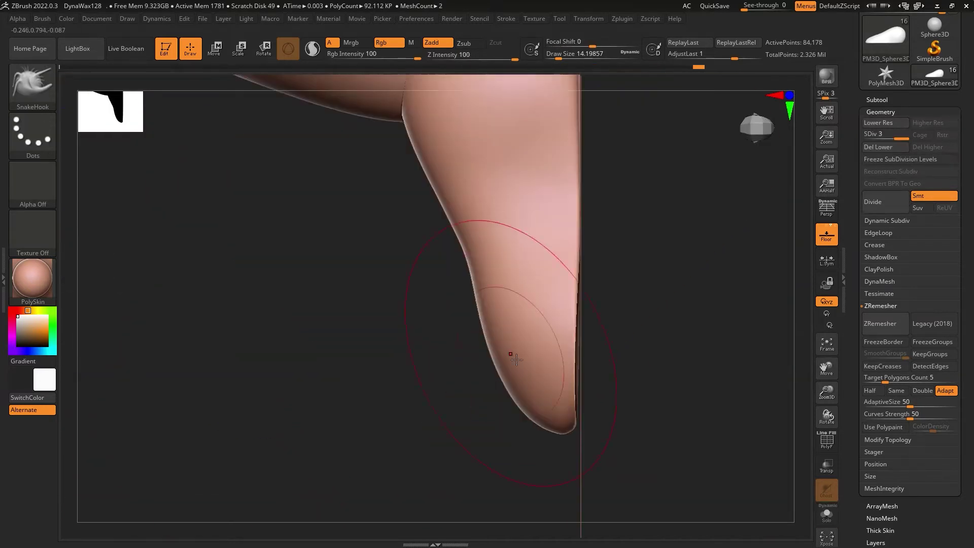
mouse_move(516, 359)
right_down()
mouse_move(527, 333)
mouse_move(617, 341)
mouse_move(555, 343)
right_up()
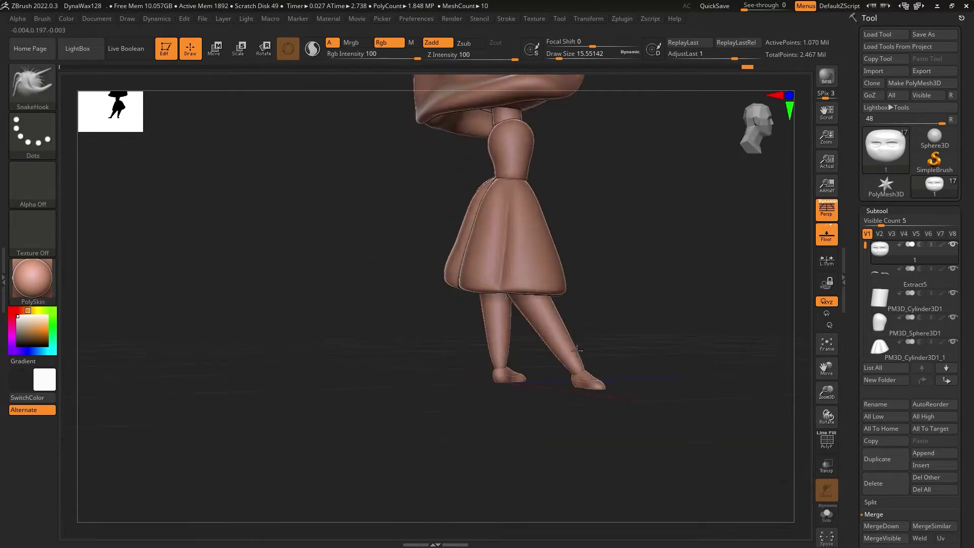
- Split the combined mesh into parts and DynaMesh the leg without freezing subdivisions
click(871, 411)
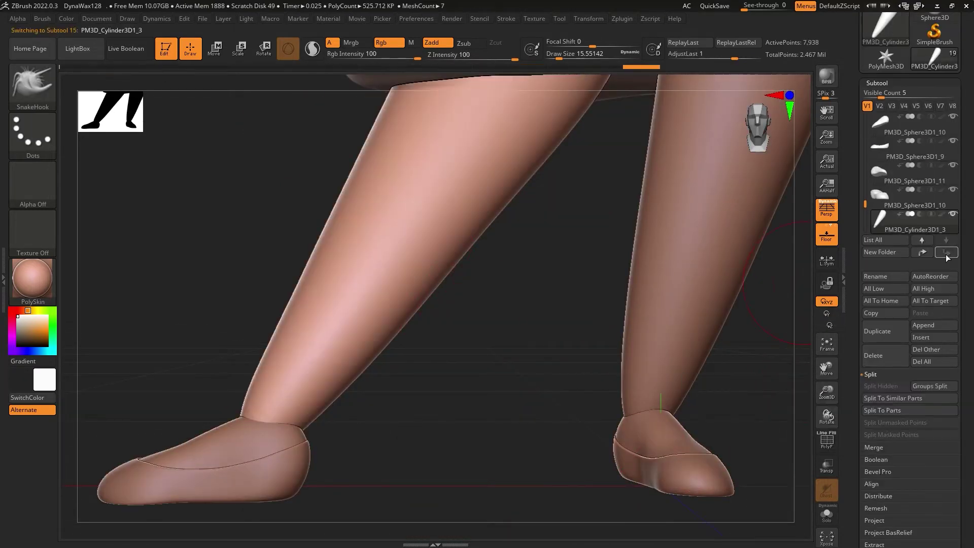
click(946, 252)
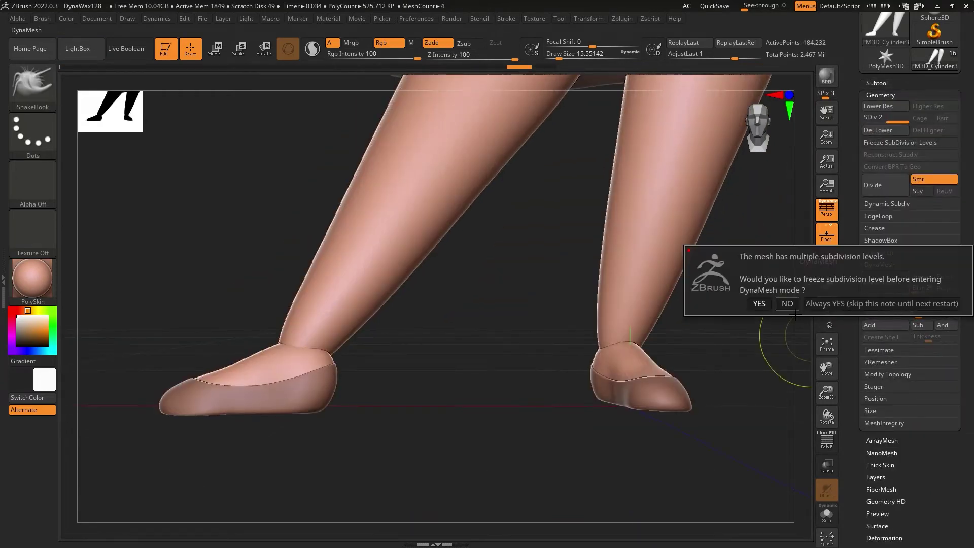
click(801, 309)
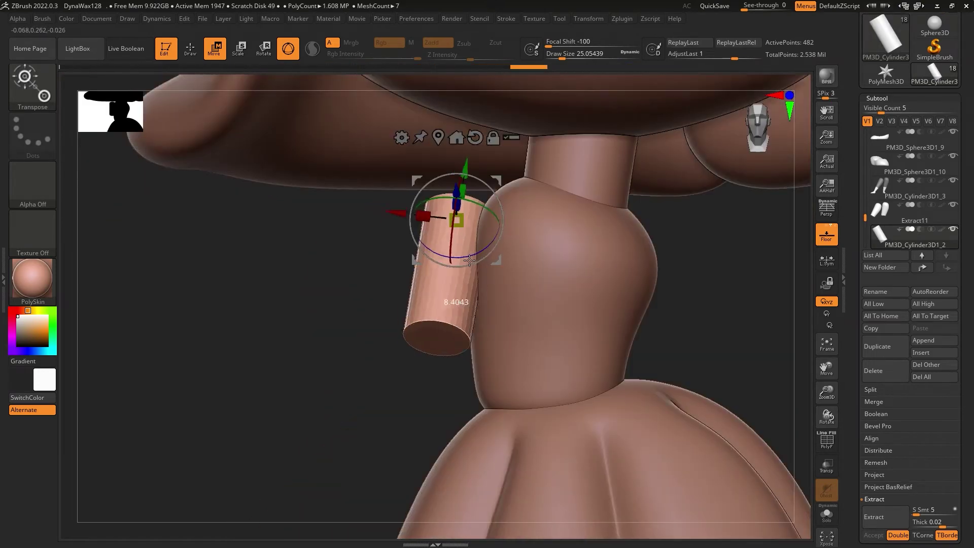
- Position the upper-arm cylinder down and left from the shoulder, checking both arm pieces
mouse_move(469, 260)
right_down()
mouse_move(392, 250)
mouse_move(374, 305)
right_up()
key(f)
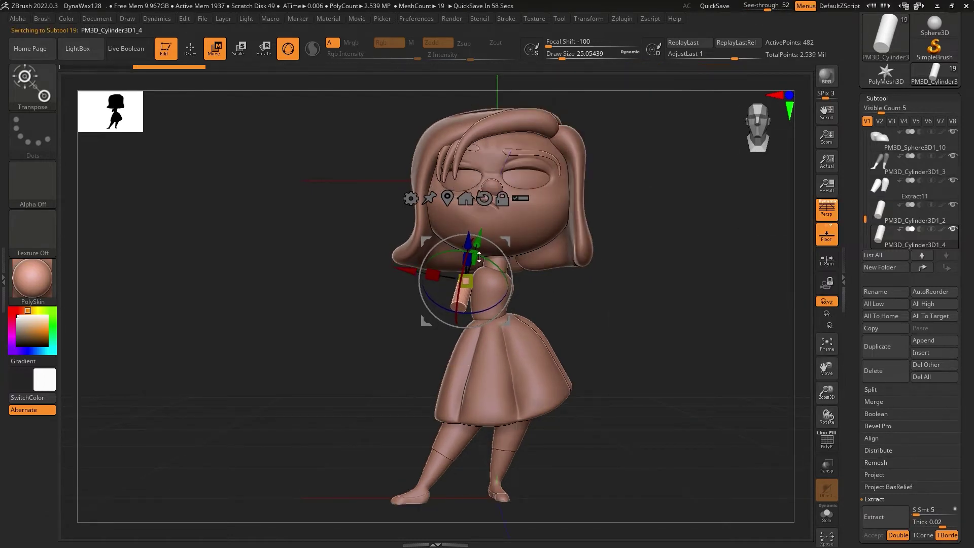
drag(479, 257, 458, 304)
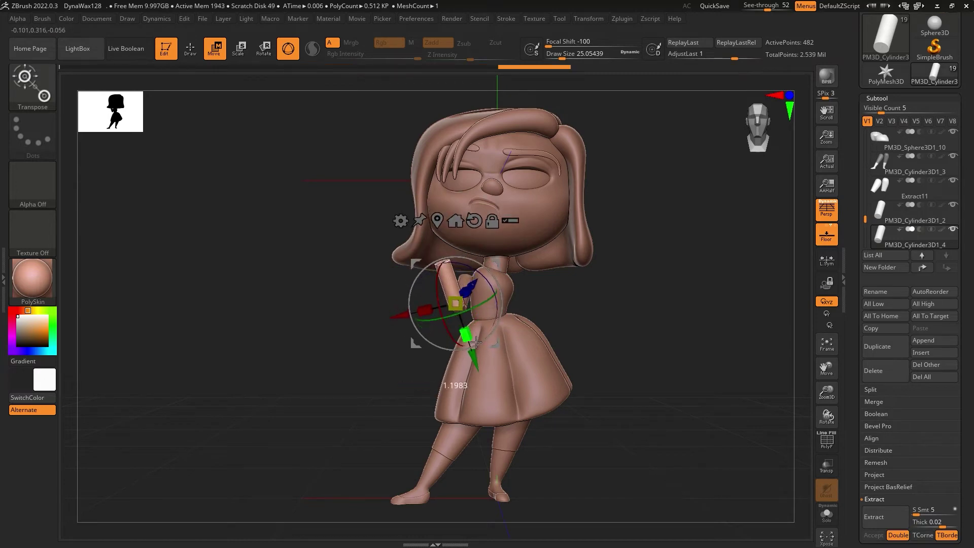
ctrl+right_drag(551, 284, 556, 355)
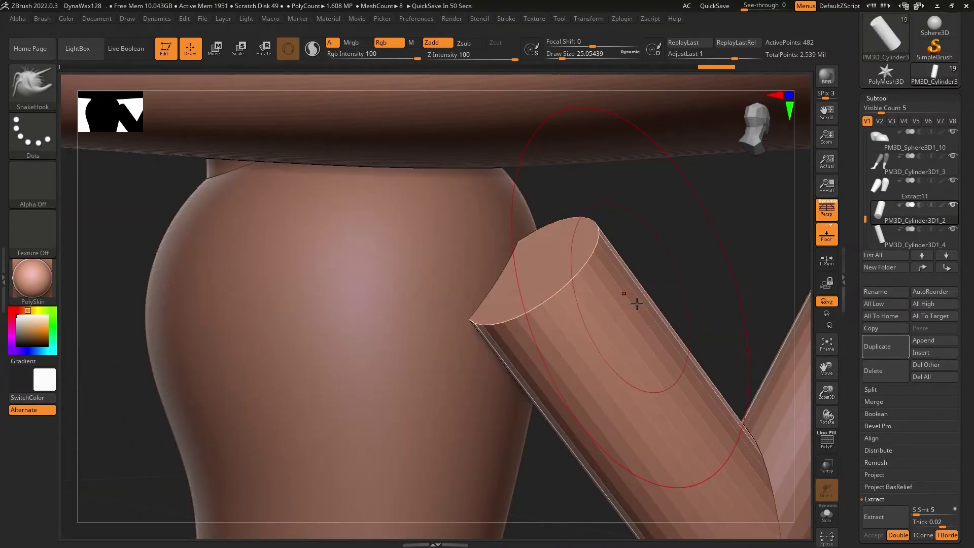
mouse_move(213, 144)
right_down()
mouse_move(659, 225)
mouse_move(566, 95)
mouse_move(467, 287)
mouse_move(498, 184)
right_up()
alt+click(355, 203)
alt+click(467, 287)
right_drag(508, 278, 458, 392)
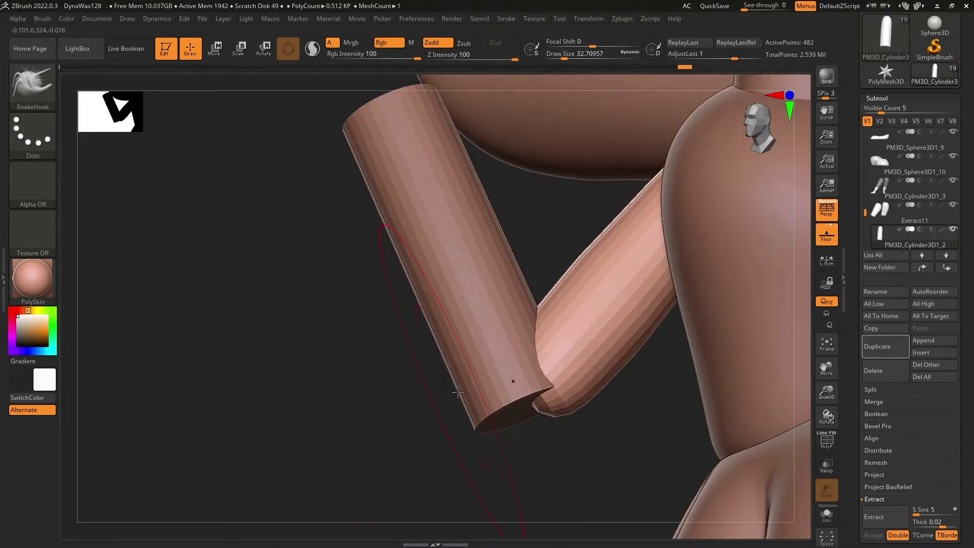
mouse_move(536, 421)
right_down()
mouse_move(444, 282)
mouse_move(464, 220)
right_up()
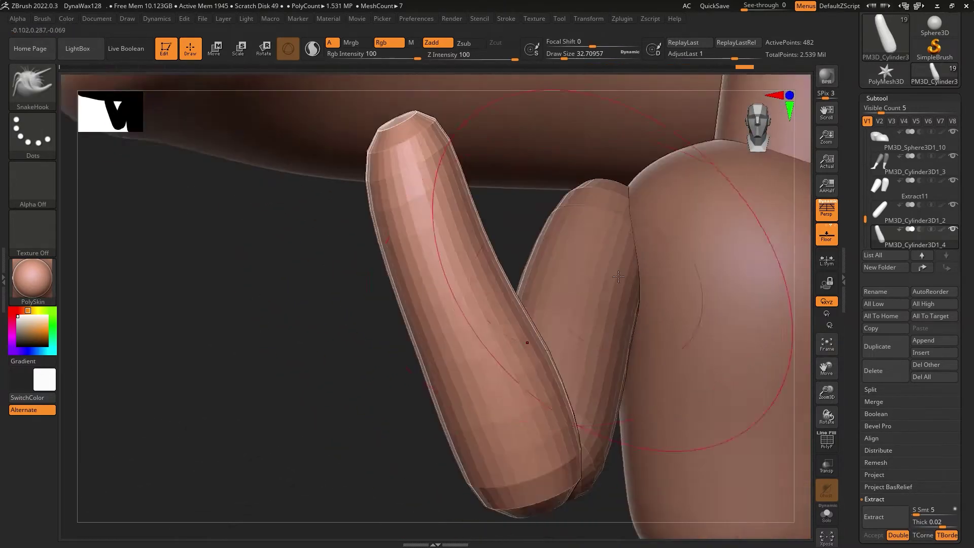
mouse_move(619, 276)
right_down()
mouse_move(532, 304)
mouse_move(479, 235)
mouse_move(591, 294)
mouse_move(486, 291)
mouse_move(571, 271)
mouse_move(582, 293)
mouse_move(565, 316)
mouse_move(457, 254)
mouse_move(660, 192)
right_up()
alt+click(485, 291)
- Divide the arm cylinders twice to round them, then frame the whole figure
click(880, 110)
click(864, 204)
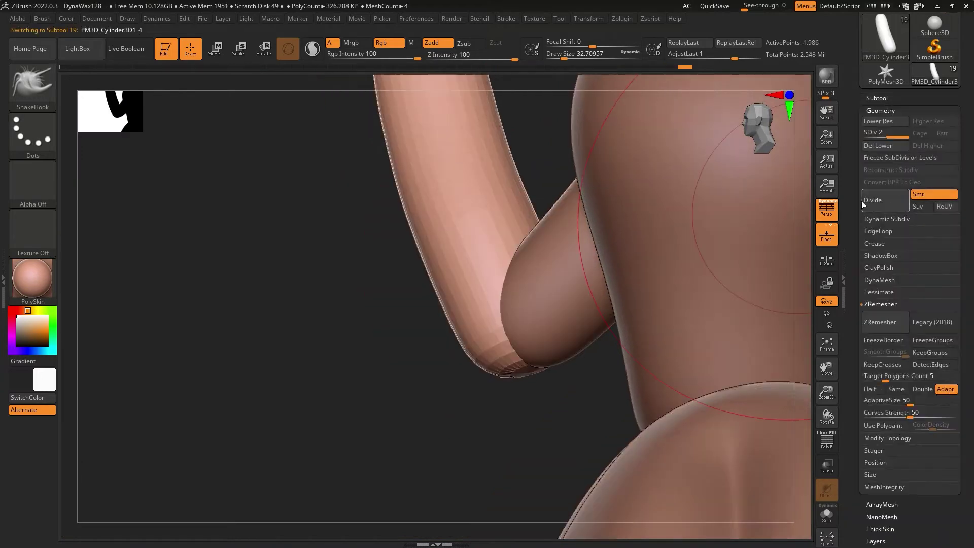
mouse_move(864, 204)
right_down()
mouse_move(507, 304)
mouse_move(570, 348)
mouse_move(532, 215)
mouse_move(420, 235)
mouse_move(369, 343)
mouse_move(562, 242)
mouse_move(497, 260)
mouse_move(467, 311)
mouse_move(495, 381)
mouse_move(387, 315)
mouse_move(305, 203)
mouse_move(237, 77)
right_up()
alt+click(532, 215)
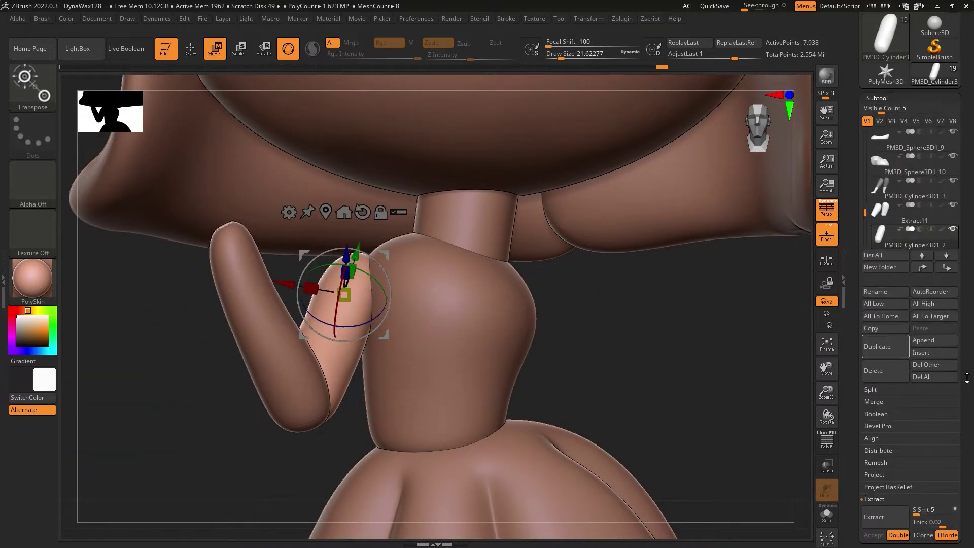
drag(967, 378, 967, 364)
mouse_move(600, 361)
right_down()
mouse_move(557, 304)
mouse_move(507, 279)
right_up()
key(f)
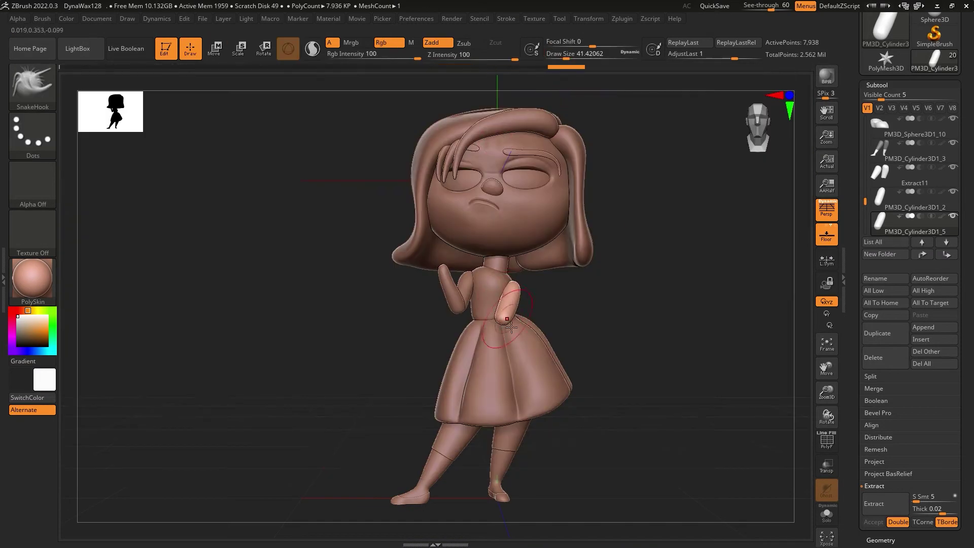
- Duplicate the arm cylinder and lay the copy horizontally across the dress
mouse_move(510, 327)
right_down()
mouse_move(414, 293)
mouse_move(478, 261)
right_up()
click(886, 338)
mouse_move(512, 386)
right_down()
mouse_move(487, 355)
mouse_move(508, 335)
mouse_move(526, 362)
mouse_move(462, 412)
mouse_move(446, 403)
mouse_move(508, 375)
right_up()
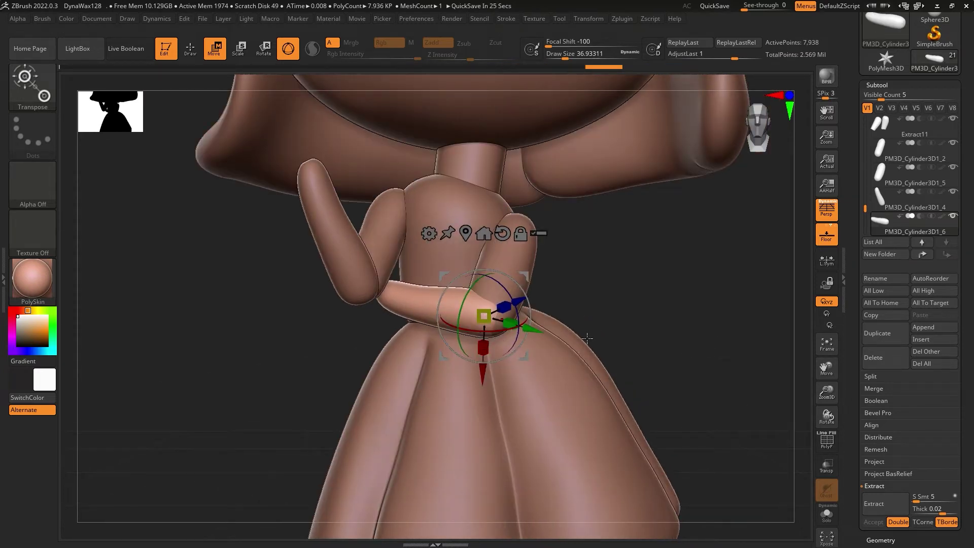
scroll(388, 272, up, 3)
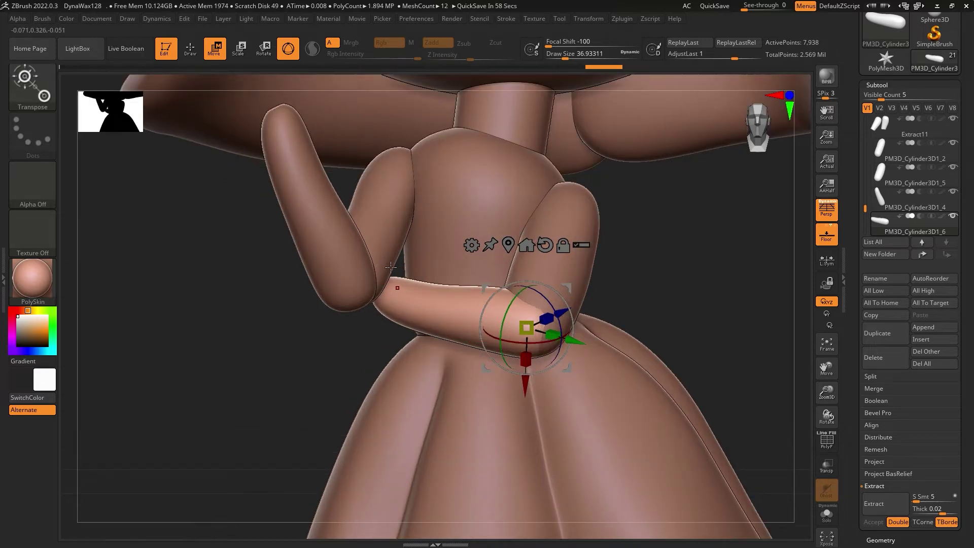
- Shape the crossed arm's elbow with SnakeHook at a lower subdivision level
key(shift+d)
key(b)
key(s)
key(h)
mouse_move(355, 305)
right_down()
mouse_move(393, 297)
mouse_move(496, 228)
mouse_move(436, 263)
mouse_move(383, 274)
mouse_move(394, 282)
mouse_move(304, 304)
mouse_move(351, 326)
mouse_move(545, 215)
mouse_move(467, 375)
mouse_move(447, 375)
mouse_move(572, 80)
mouse_move(381, 256)
mouse_move(559, 269)
mouse_move(615, 316)
right_up()
scroll(489, 252, up, 3)
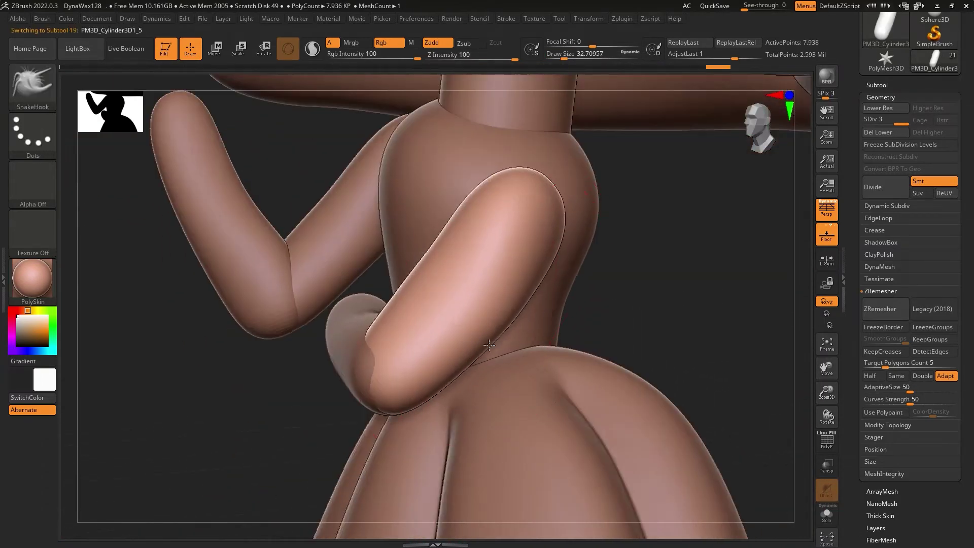
- Mask a V-shaped collar area on the upper torso and inspect the new collar piece
right_drag(489, 344, 401, 178)
mouse_move(276, 282)
right_down()
mouse_move(391, 294)
mouse_move(340, 312)
right_up()
right_drag(357, 213, 583, 163)
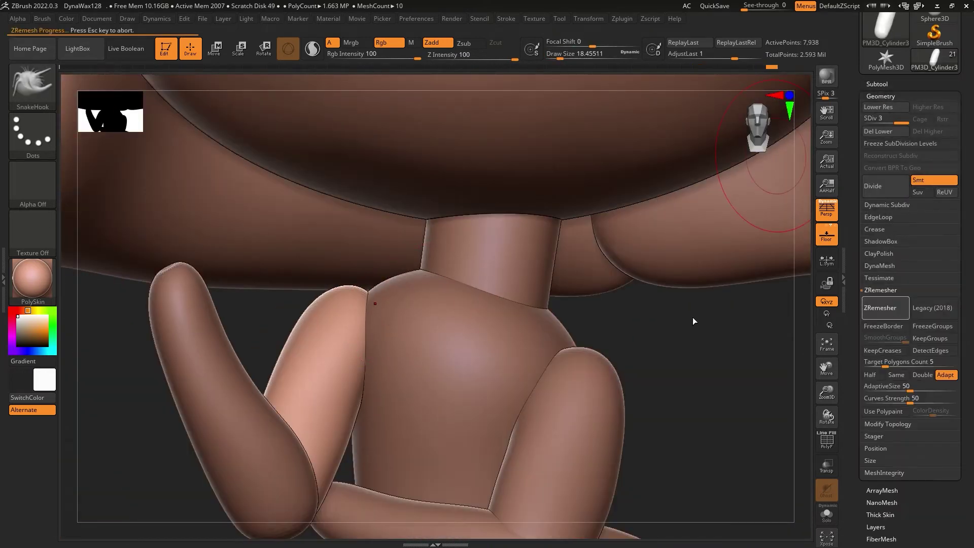
right_drag(693, 320, 346, 409)
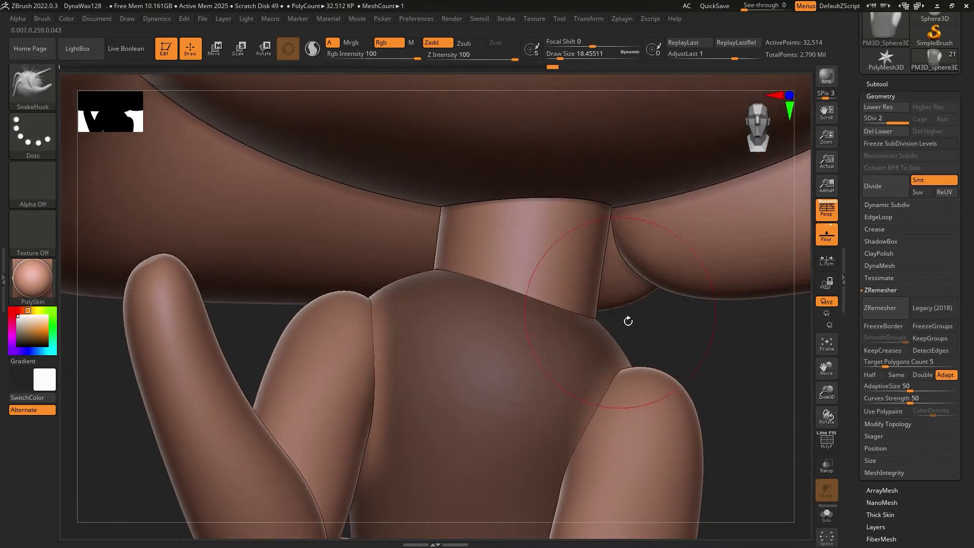
drag(628, 321, 444, 260)
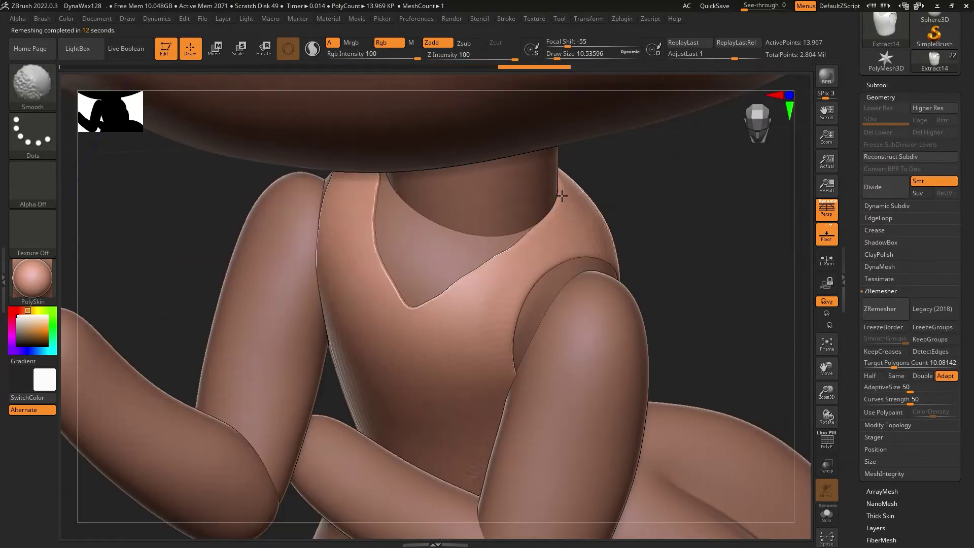
drag(634, 203, 558, 274)
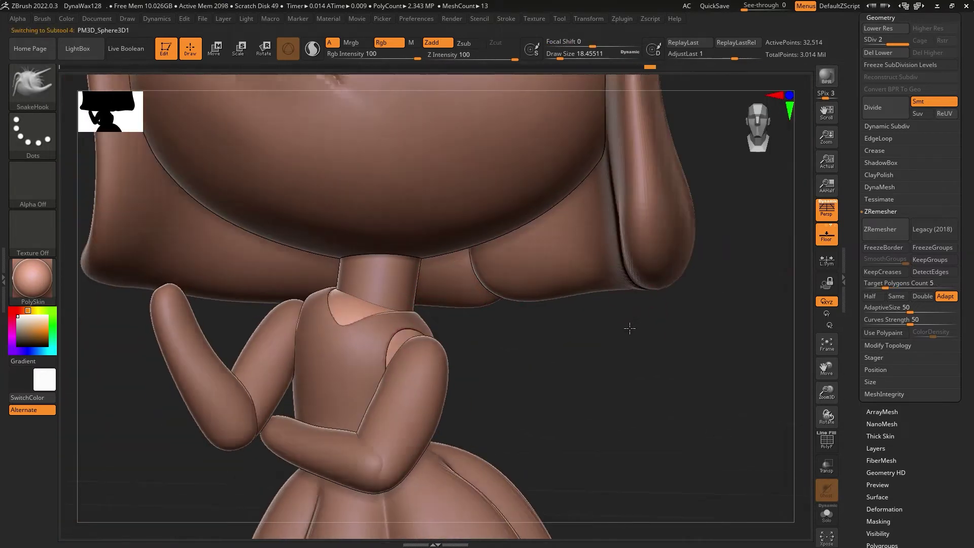
- Solo the torso sphere, zoom out on its shape, and close the masking brush note
click(826, 511)
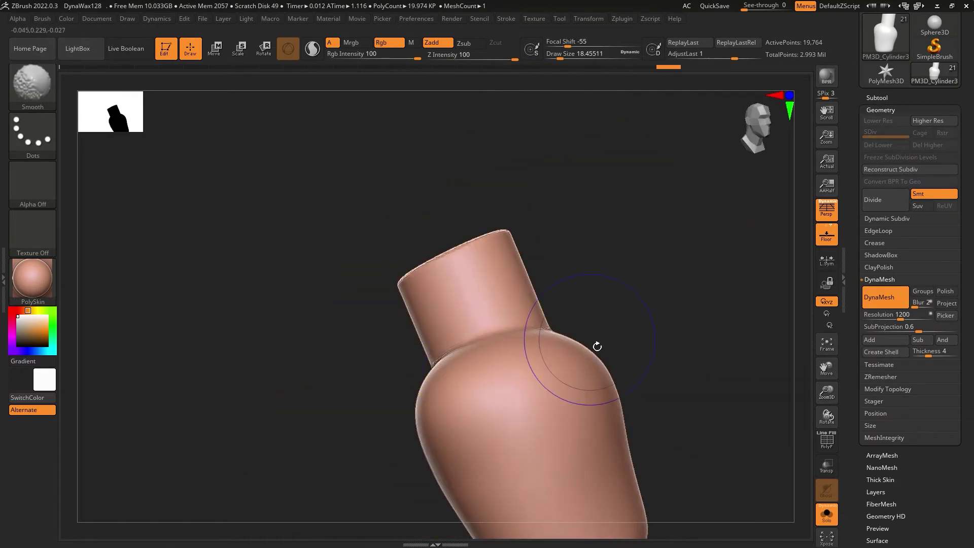
alt+drag(745, 316, 796, 452)
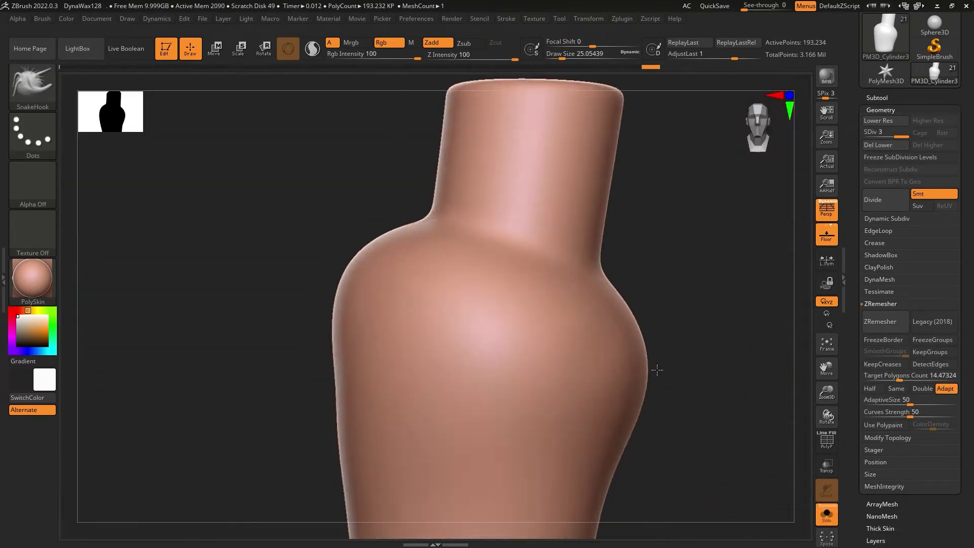
click(208, 115)
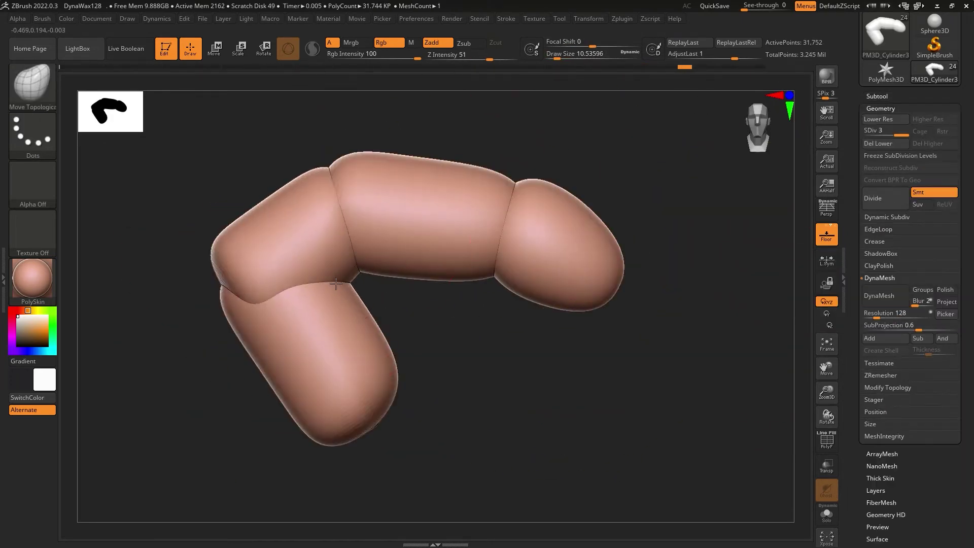
- Select the Smooth brush (B, S, M) to smooth the limb surface
scroll(510, 281, up, 3)
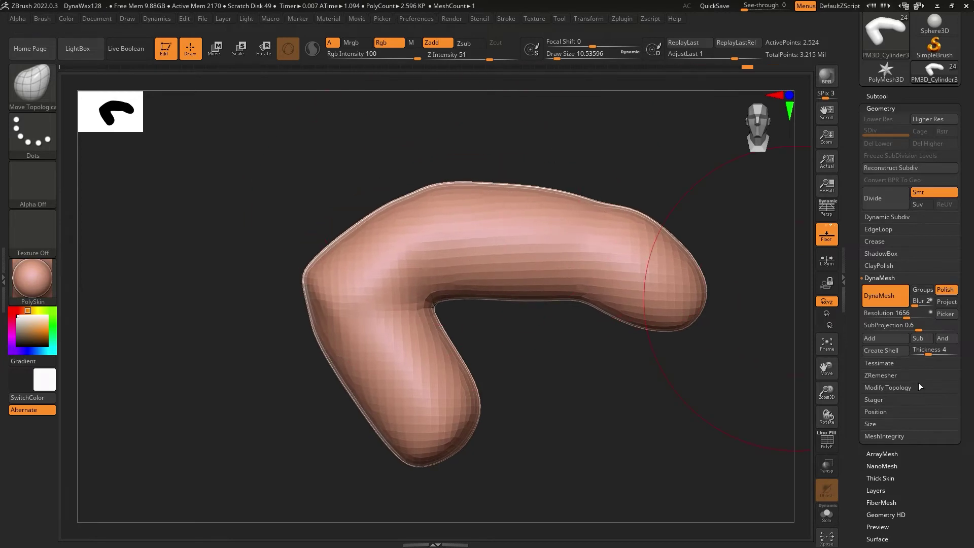
key(b)
key(s)
key(m)
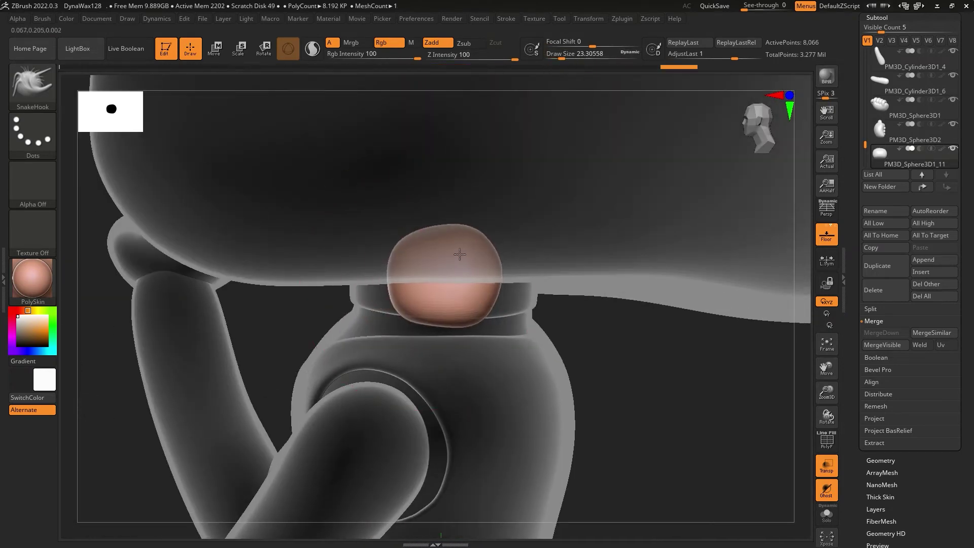
- Turn off Transp and inspect the neck knot from several angles
drag(571, 58, 569, 58)
drag(507, 405, 420, 279)
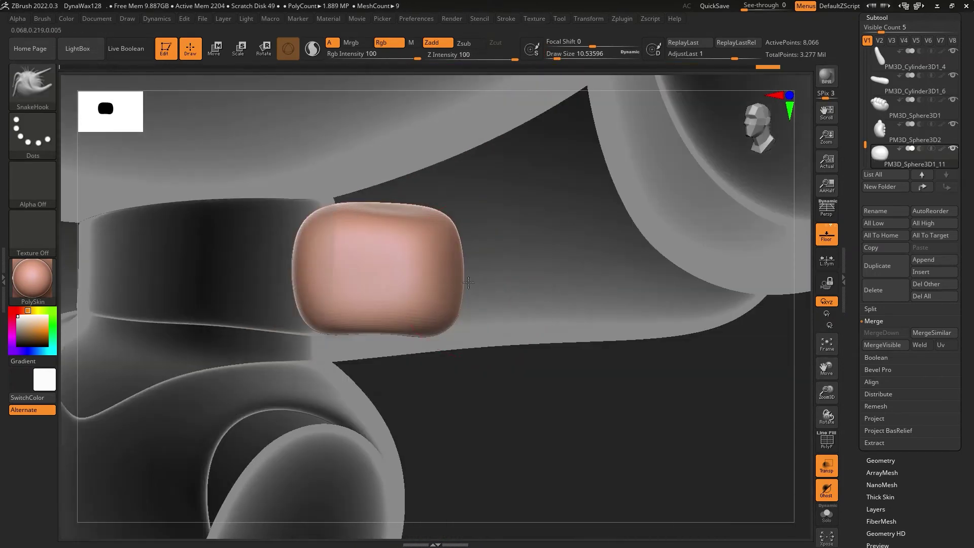
click(826, 465)
drag(507, 431, 355, 355)
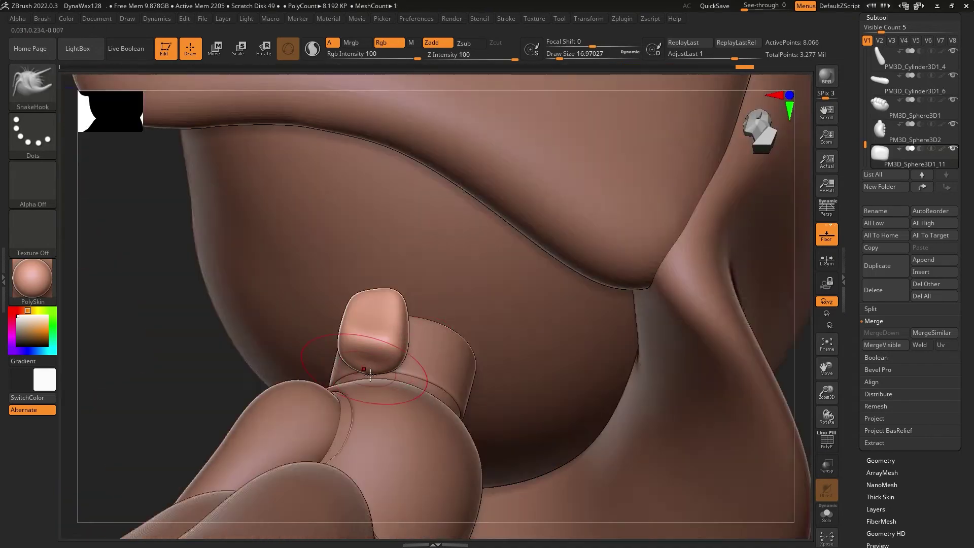
click(218, 51)
drag(659, 355, 745, 320)
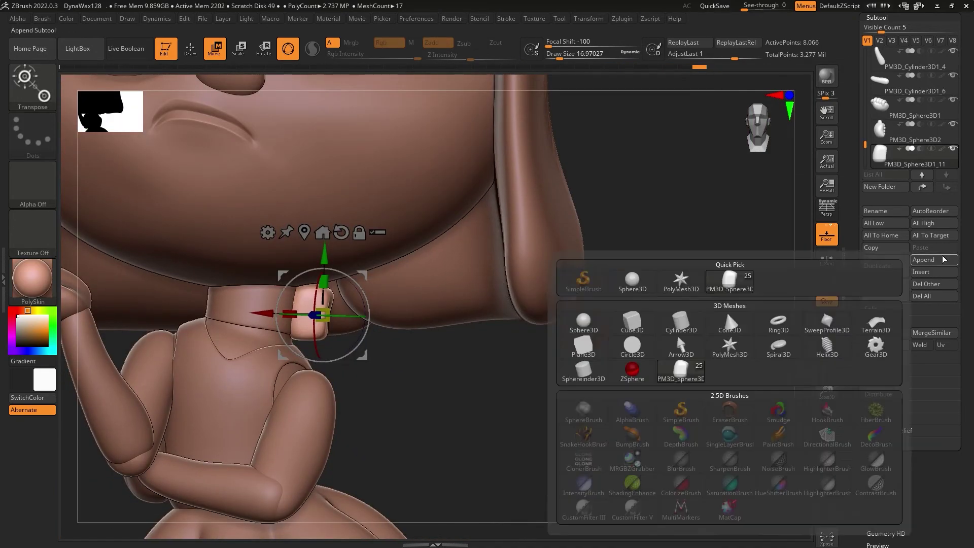
- Append a sphere and pull it into a curved scarf tail with SnakeHook
click(921, 271)
click(655, 314)
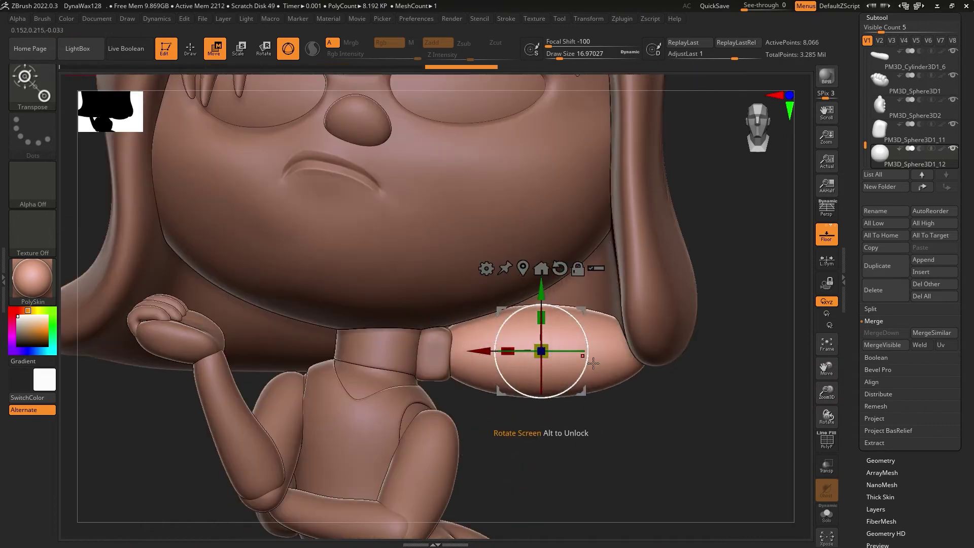
drag(592, 364, 598, 359)
key(b)
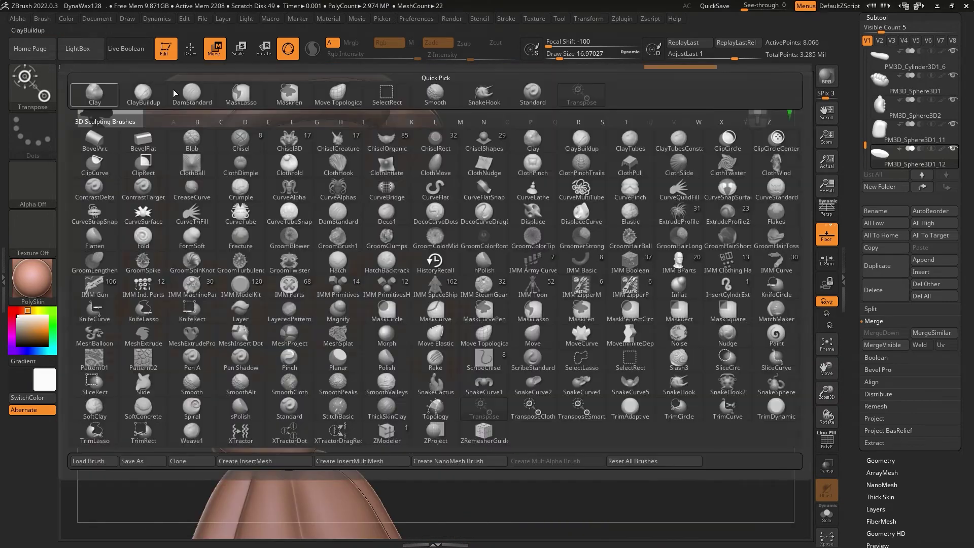
key(s)
key(h)
mouse_move(537, 304)
mouse_down()
mouse_move(497, 344)
mouse_move(655, 284)
mouse_up()
mouse_move(710, 431)
mouse_down()
mouse_move(609, 355)
mouse_move(457, 168)
mouse_up()
click(880, 460)
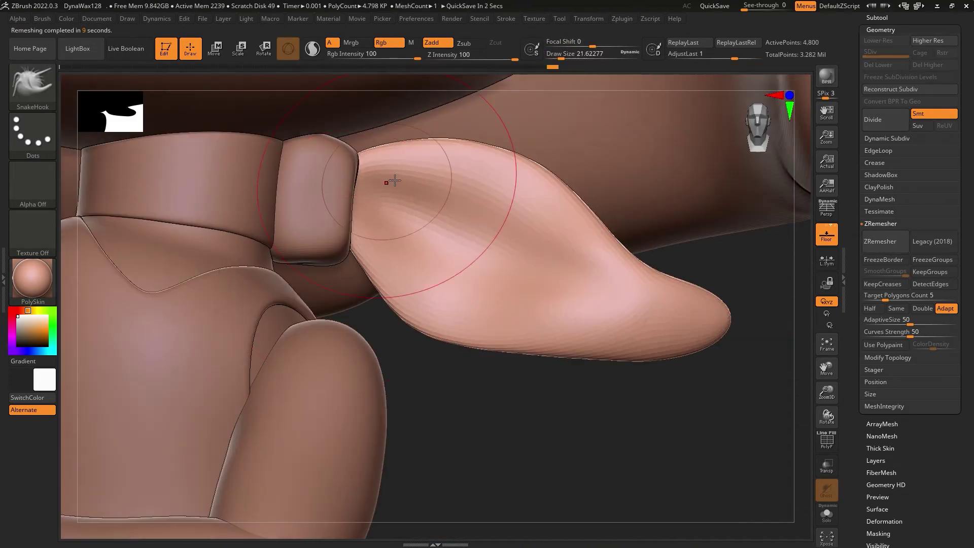
- Move the second tail piece into place and smooth the tails with the Smooth brush
drag(551, 370, 505, 242)
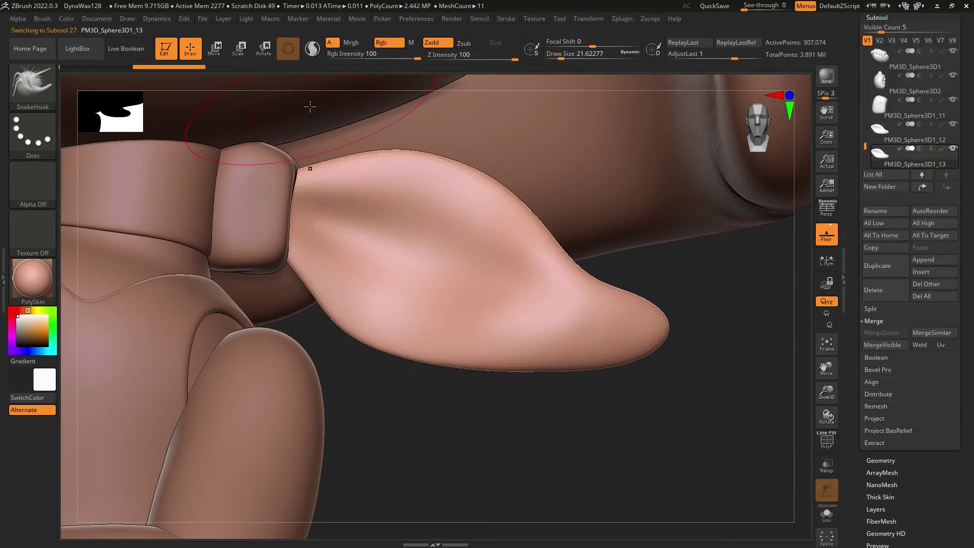
key(w)
drag(309, 107, 365, 221)
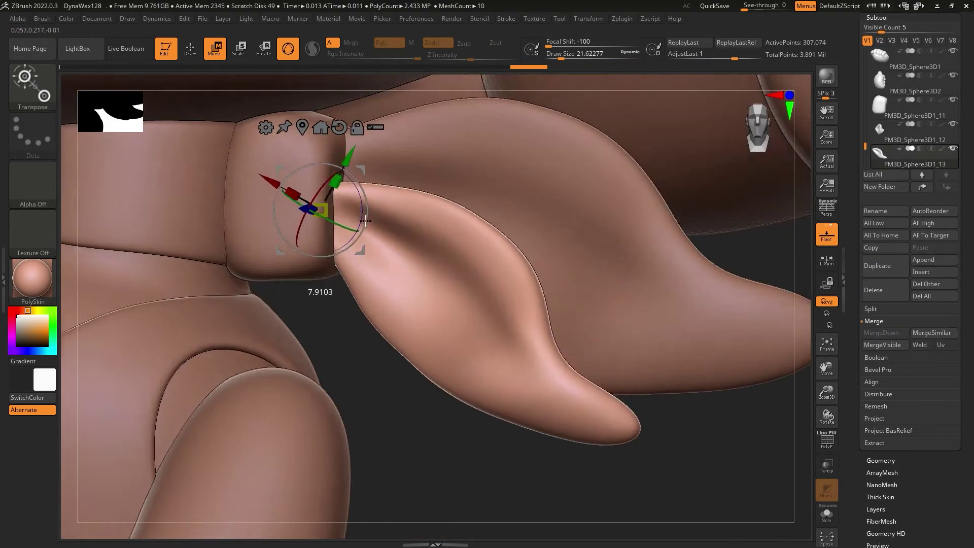
key(b)
key(s)
key(m)
drag(558, 304, 645, 238)
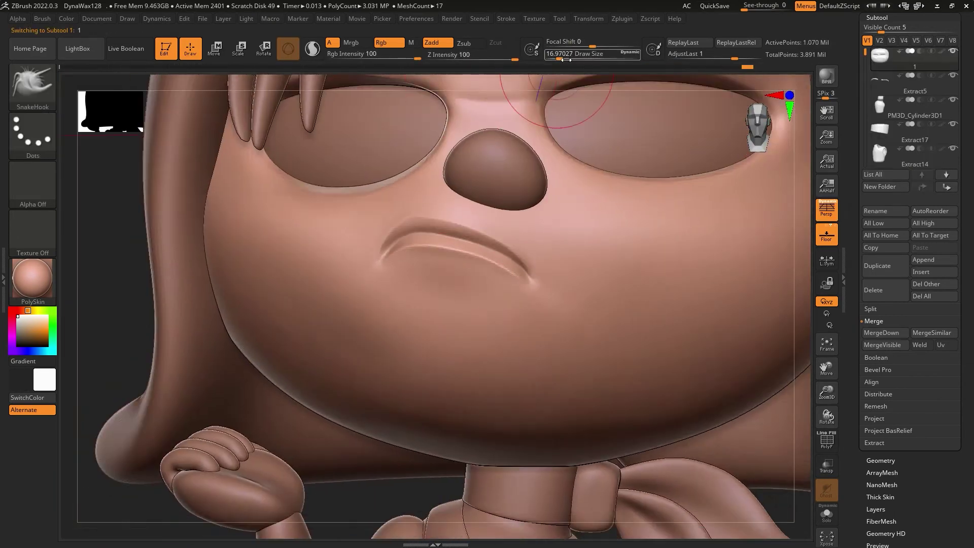
- Zoom in and orbit around a close-up of the eyes to inspect the lid creases
drag(566, 59, 554, 60)
scroll(456, 229, up, 5)
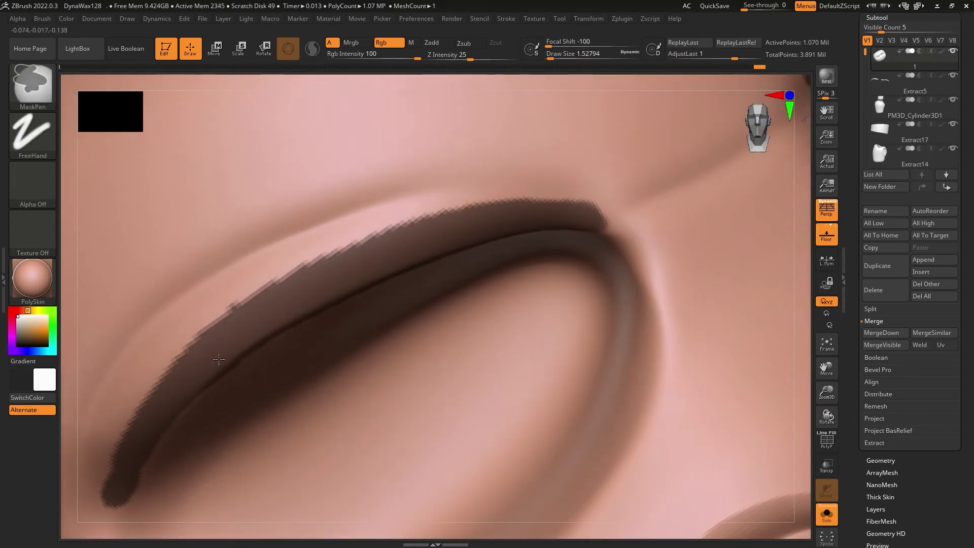
right_drag(183, 409, 471, 236)
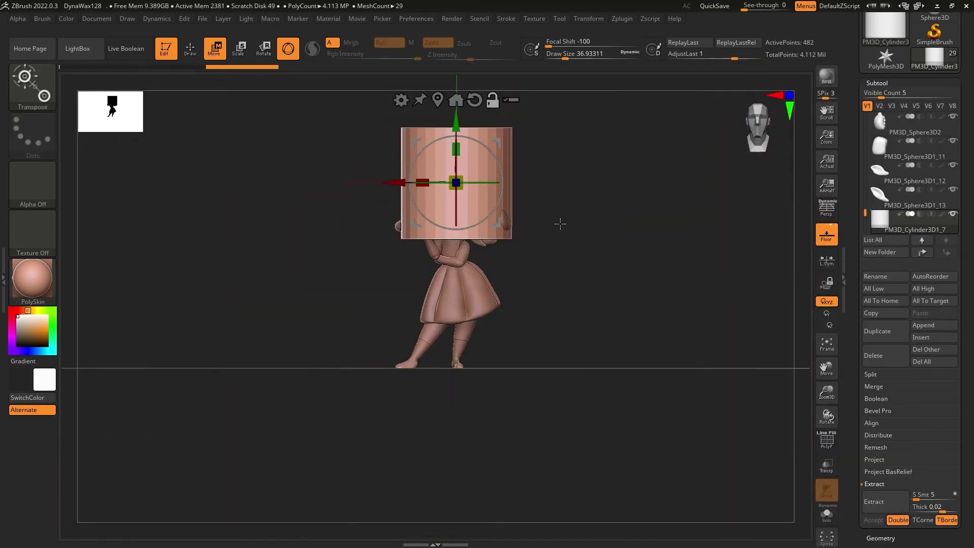
- Orbit under the crossed arms to view the belt and select the SnakeHook brush
scroll(475, 246, up, 3)
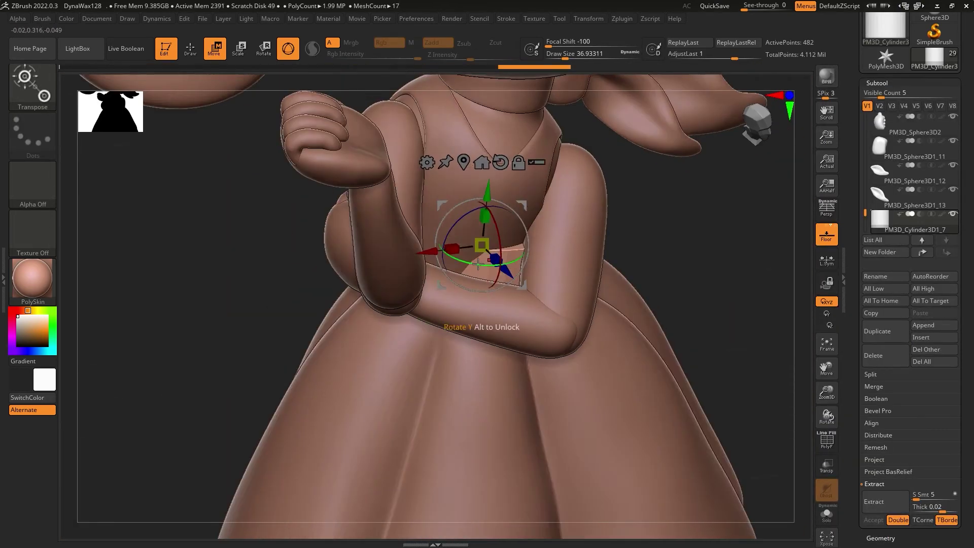
scroll(477, 263, up, 2)
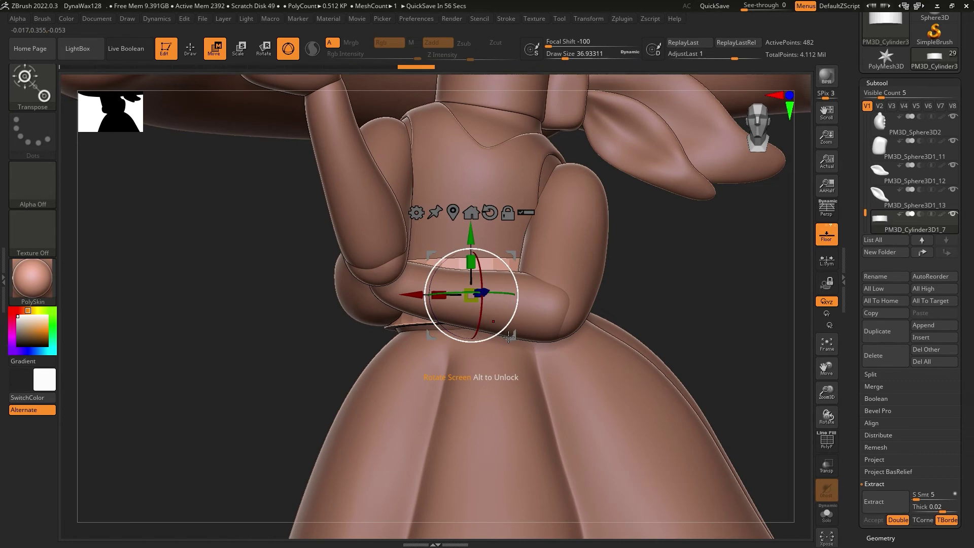
right_drag(520, 511, 480, 353)
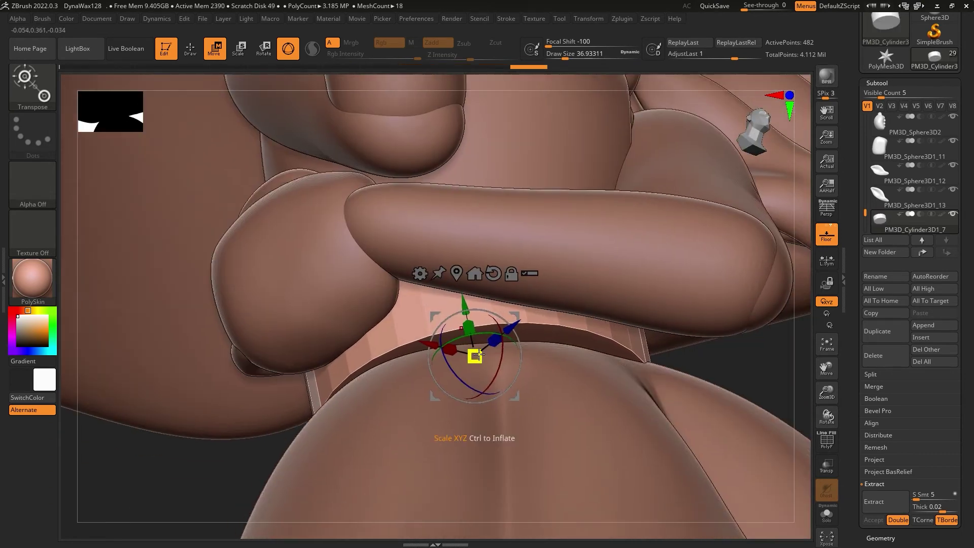
key(b)
key(s)
key(h)
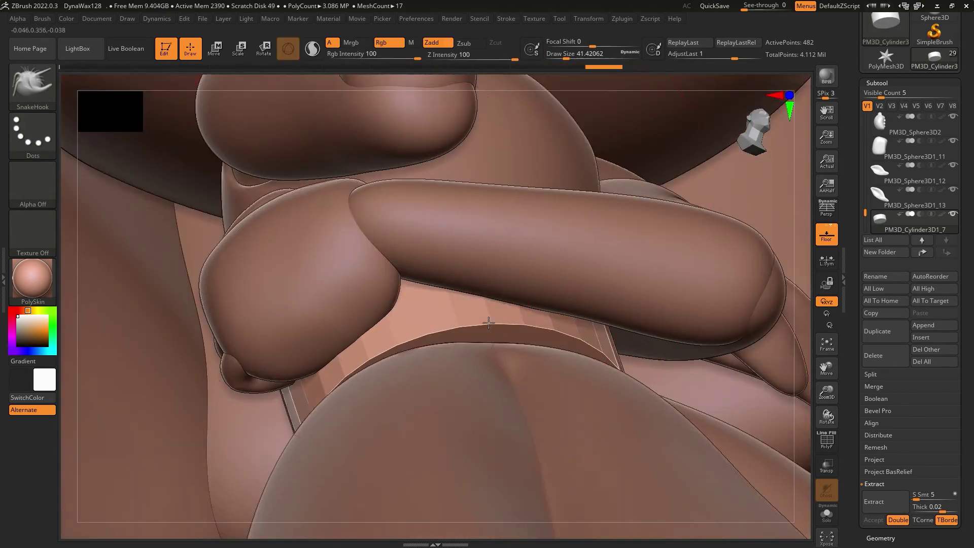
- Orbit to a close side view of the waist belt under the arm and select the arm piece
right_drag(494, 359, 472, 284)
scroll(469, 272, up, 3)
scroll(469, 272, down, 5)
mouse_move(424, 250)
right_down()
mouse_move(615, 257)
mouse_move(635, 240)
right_up()
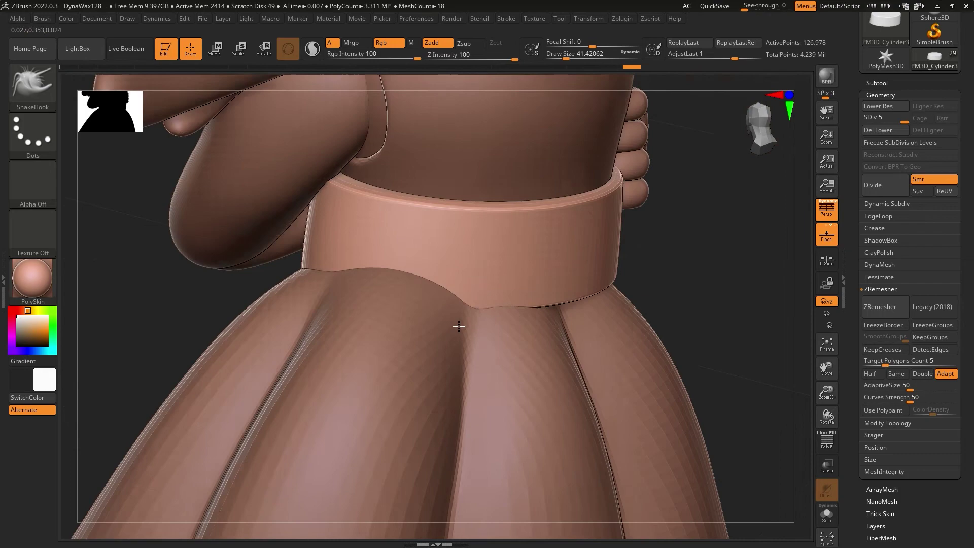
mouse_move(636, 241)
right_down()
mouse_move(536, 299)
mouse_move(541, 331)
mouse_move(552, 303)
mouse_move(654, 284)
mouse_move(685, 299)
mouse_move(603, 268)
right_up()
alt+click(552, 303)
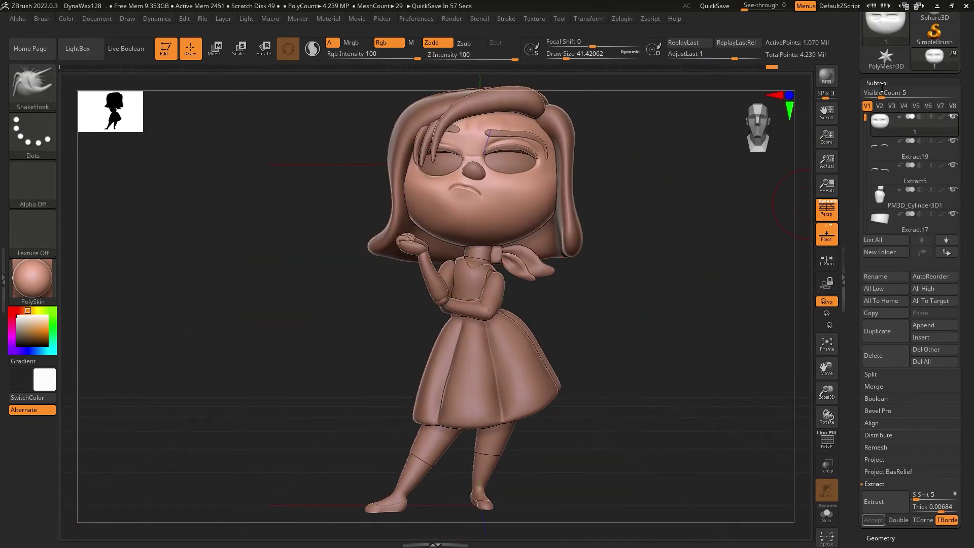
- Select the side lock of hair beside the hand and reposition it with Move and SnakeHook
right_drag(603, 224, 617, 214)
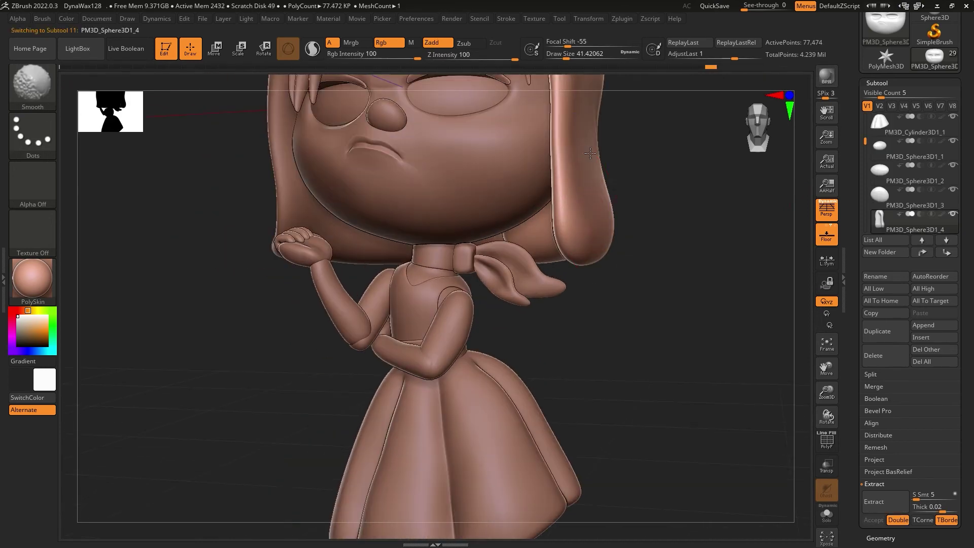
alt+click(617, 214)
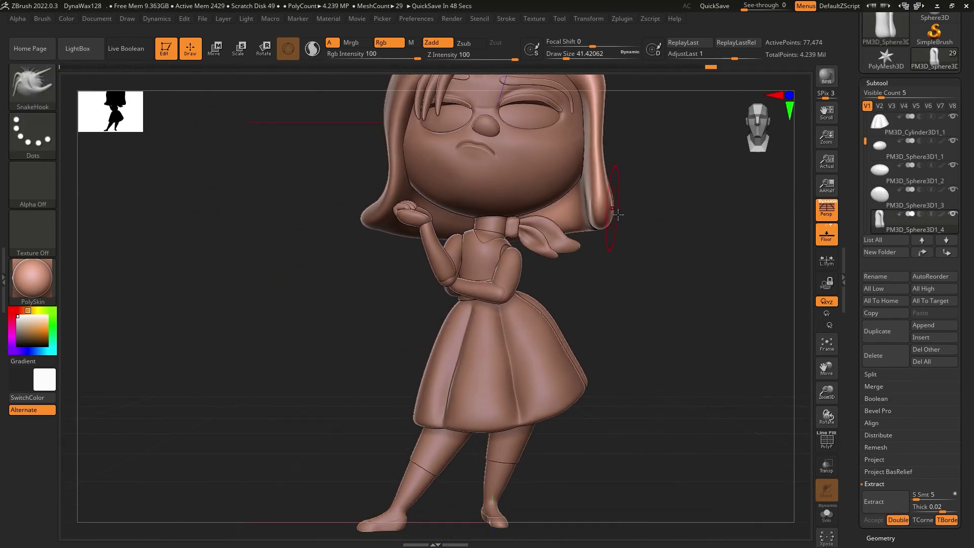
mouse_move(617, 214)
right_down()
mouse_move(402, 228)
mouse_move(406, 250)
right_up()
alt+click(406, 250)
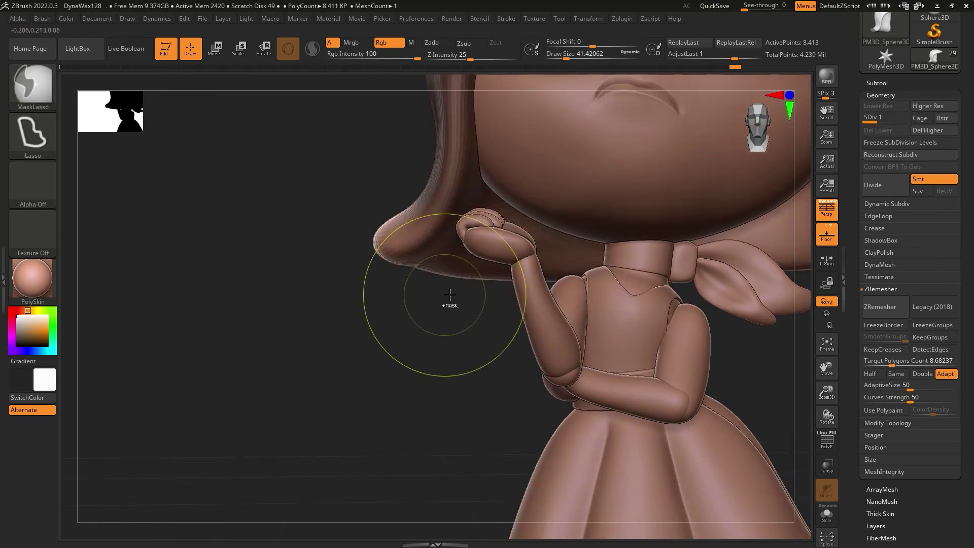
key(w)
mouse_move(446, 276)
right_down()
mouse_move(356, 271)
mouse_move(330, 284)
right_up()
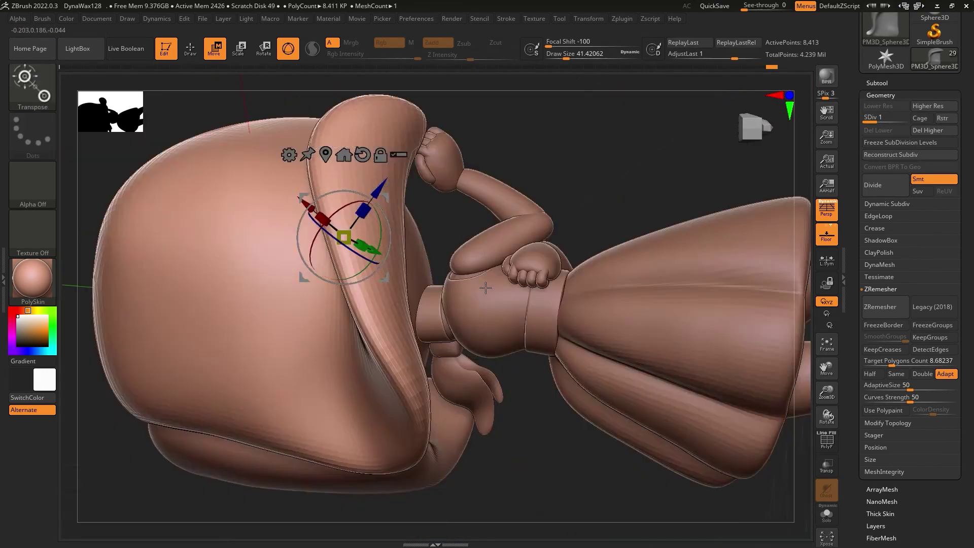
key(q)
- Frame the whole character, check the face and hair lock up close, and switch to lasso masking
mouse_move(547, 71)
right_down()
mouse_move(573, 341)
mouse_move(415, 324)
mouse_move(583, 264)
mouse_move(405, 274)
right_up()
key(f)
mouse_move(335, 255)
shift+right_down()
mouse_move(630, 336)
mouse_move(673, 199)
shift+right_up()
key(f)
scroll(941, 47, up, 3)
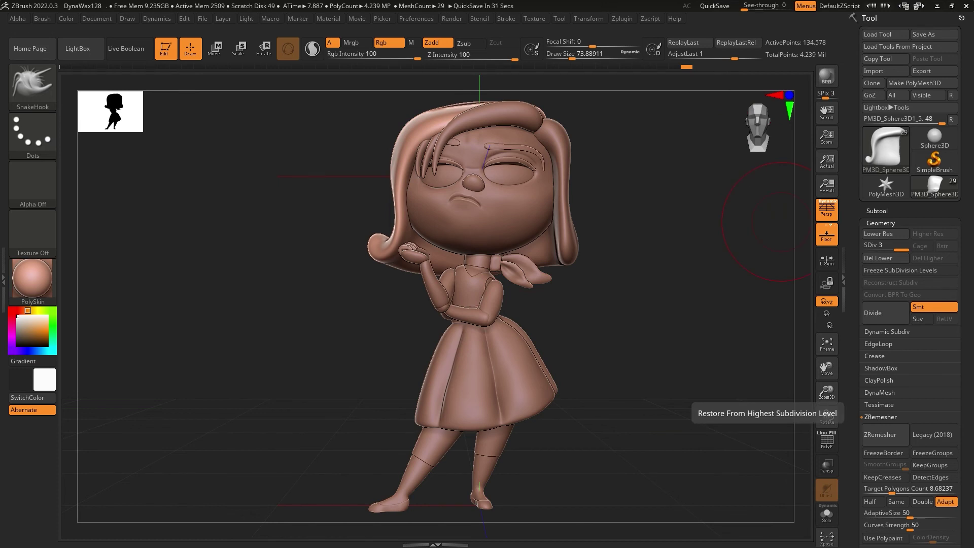
drag(781, 222, 597, 266)
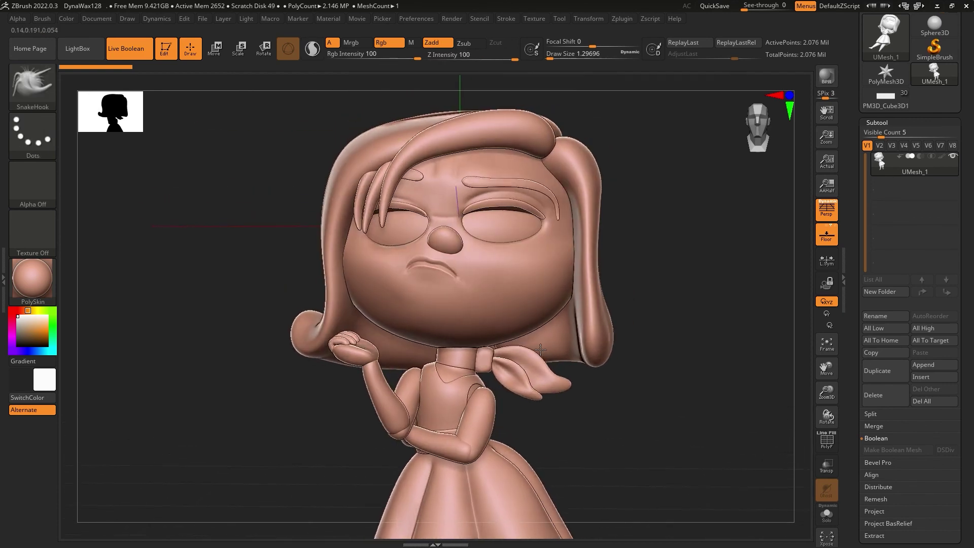
key(ctrl)
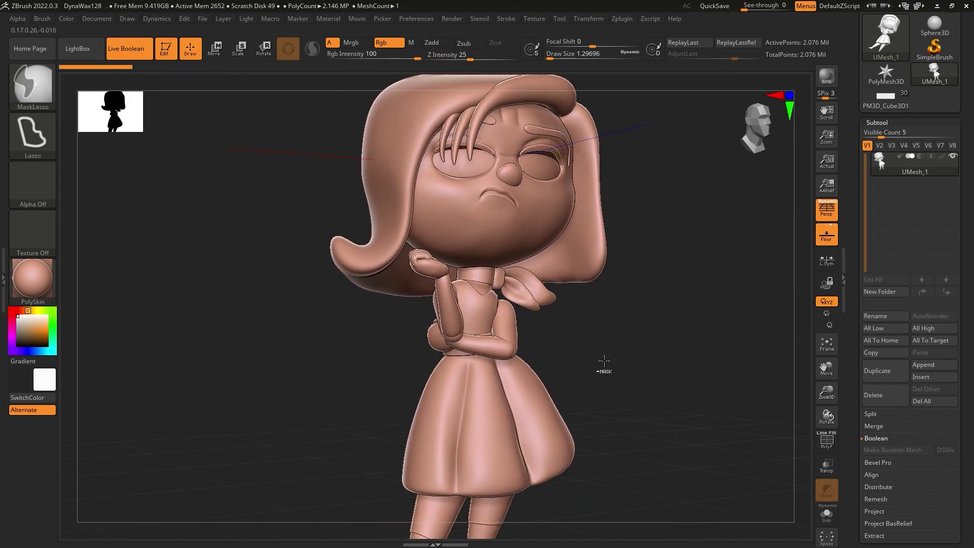